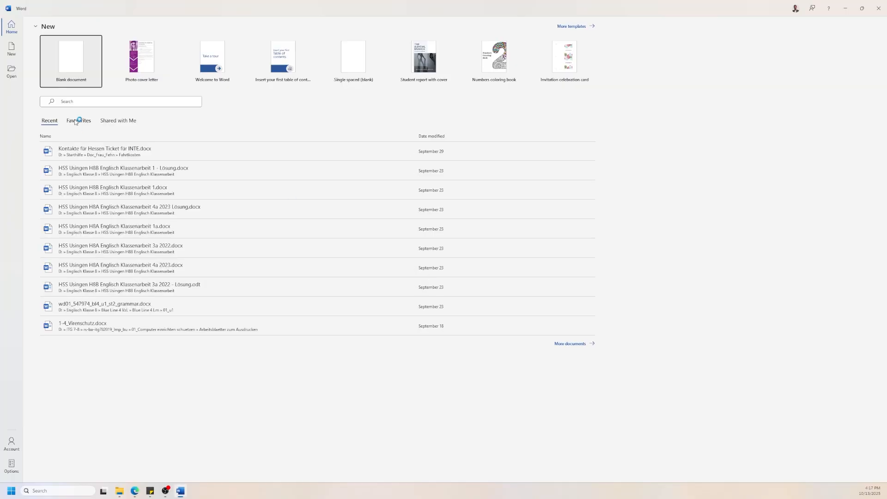
Create a blank document and switch it to the Web Layout view
{"action": "left_click", "coordinate": [75, 70]}
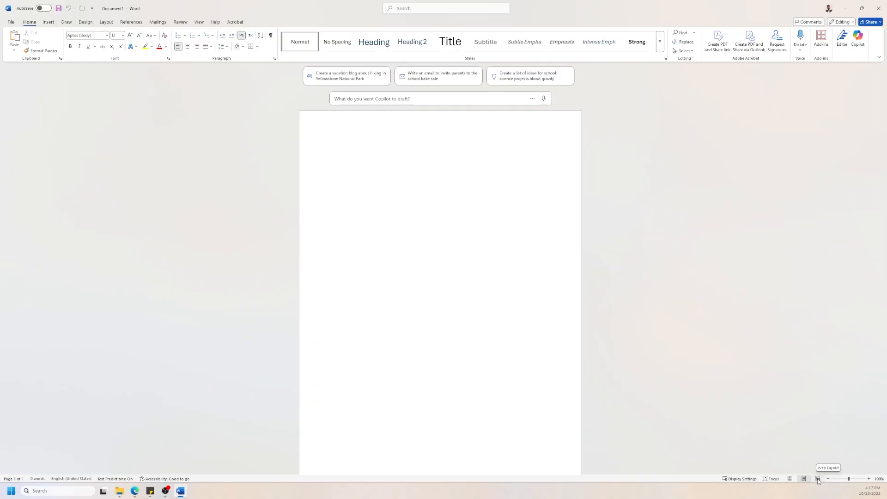
{"action": "left_click", "coordinate": [818, 479]}
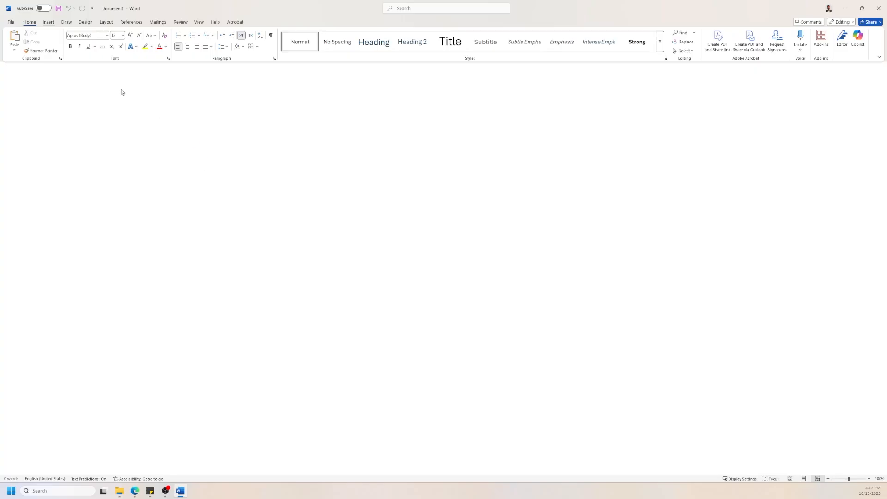
Insert a table with one column and four rows
{"action": "left_click", "coordinate": [49, 22]}
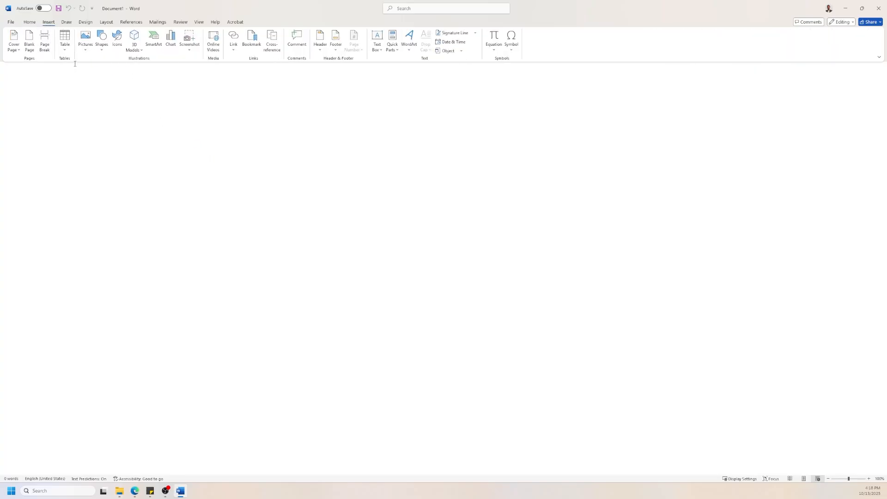
{"action": "left_click", "coordinate": [62, 51]}
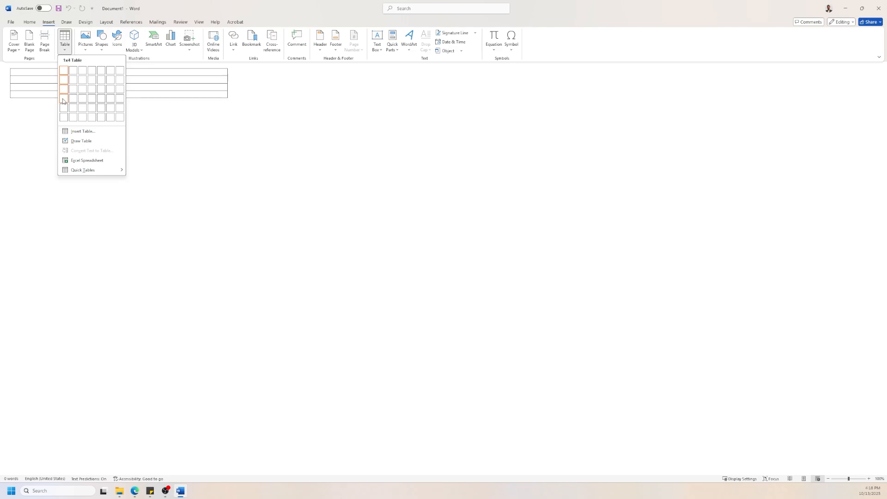
{"action": "left_click", "coordinate": [63, 101]}
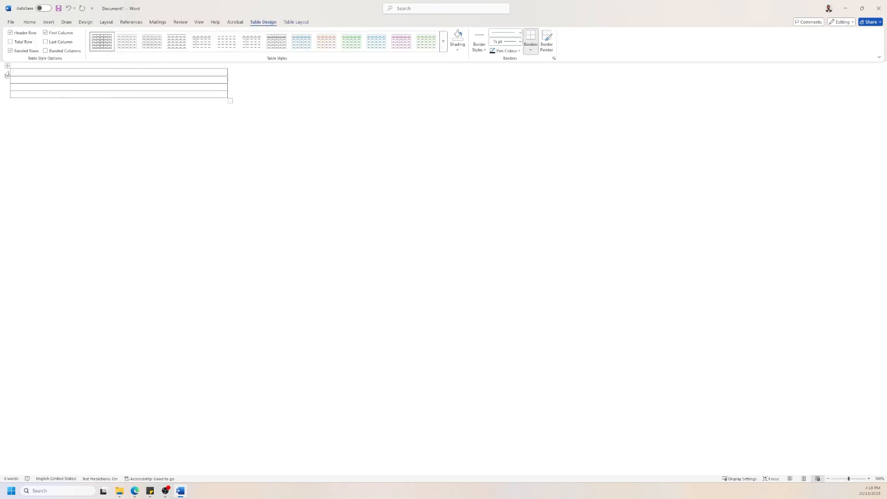
Select the whole table and set its alignment to Centre in the table properties
{"action": "left_click", "coordinate": [8, 66]}
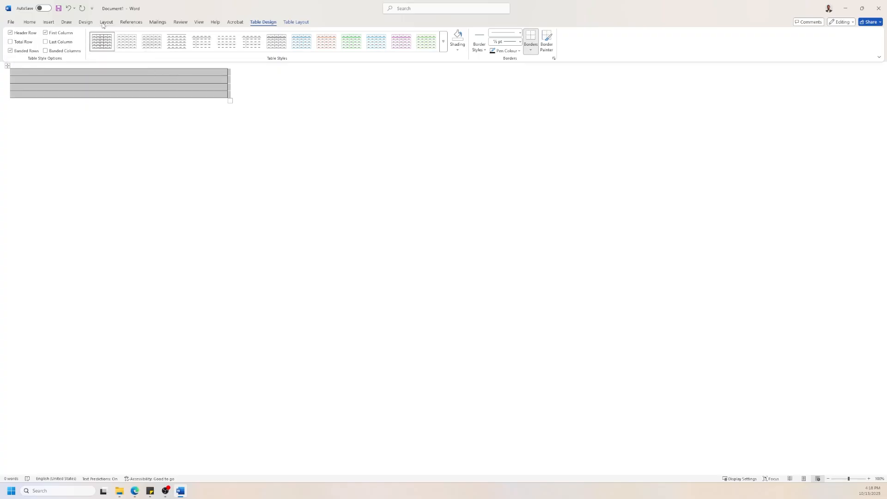
{"action": "left_click", "coordinate": [308, 23]}
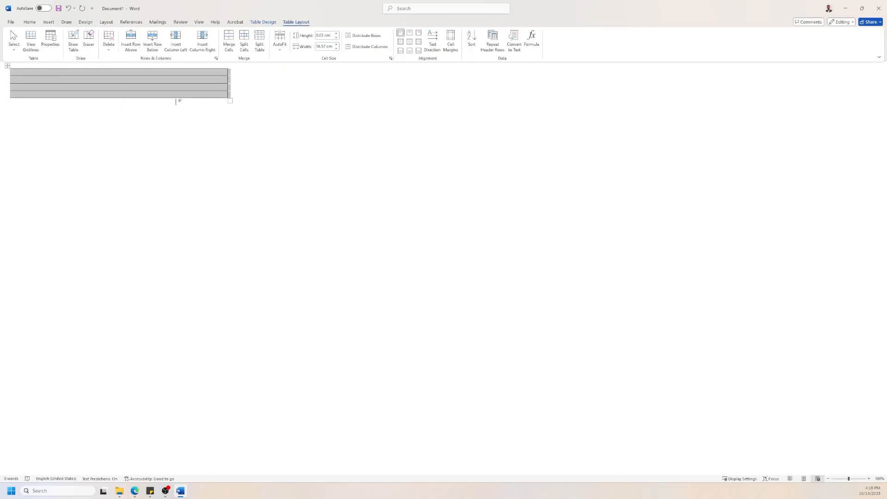
{"action": "left_click", "coordinate": [55, 45]}
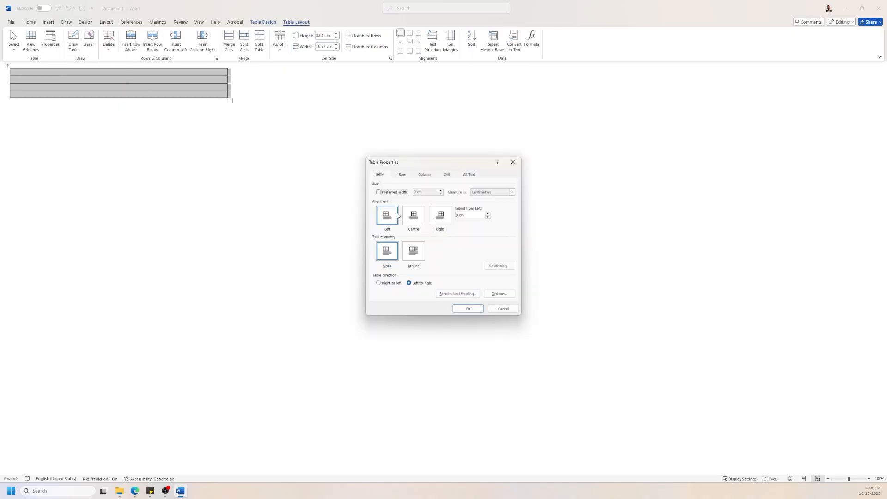
{"action": "left_click", "coordinate": [413, 221]}
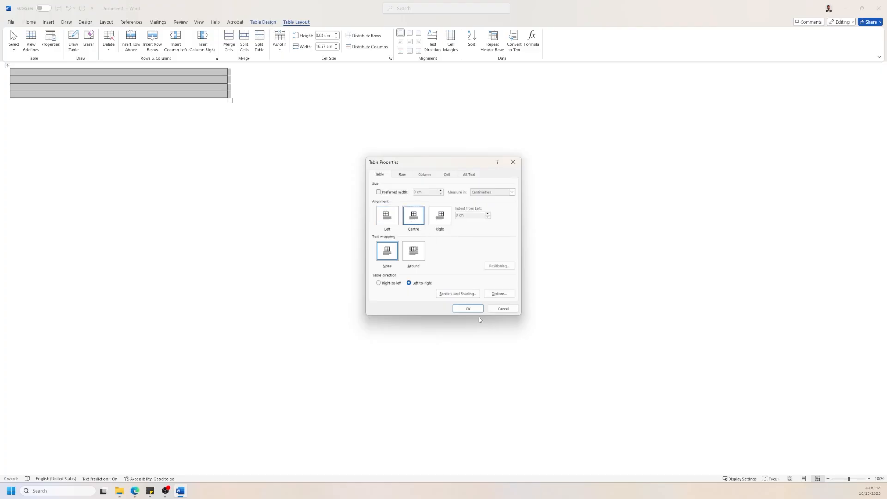
Set the table's preferred width to 21.1 cm and apply the table properties
{"action": "left_click", "coordinate": [383, 194]}
{"action": "left_click", "coordinate": [430, 191]}
{"action": "left_click_drag", "start_coordinate": [425, 192], "coordinate": [403, 189]}
{"action": "type", "text": "20"}
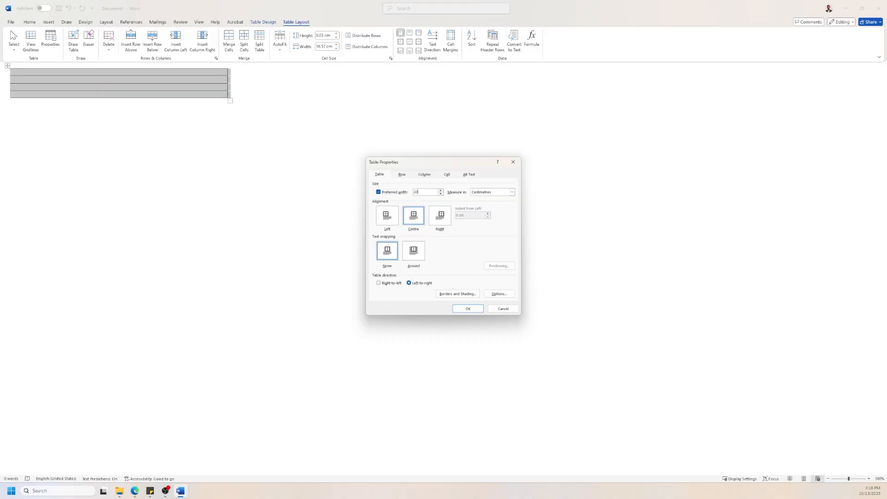
{"action": "left_click", "coordinate": [439, 190]}
{"action": "left_click", "coordinate": [440, 190]}
{"action": "left_click", "coordinate": [440, 190]}
{"action": "left_click", "coordinate": [441, 190]}
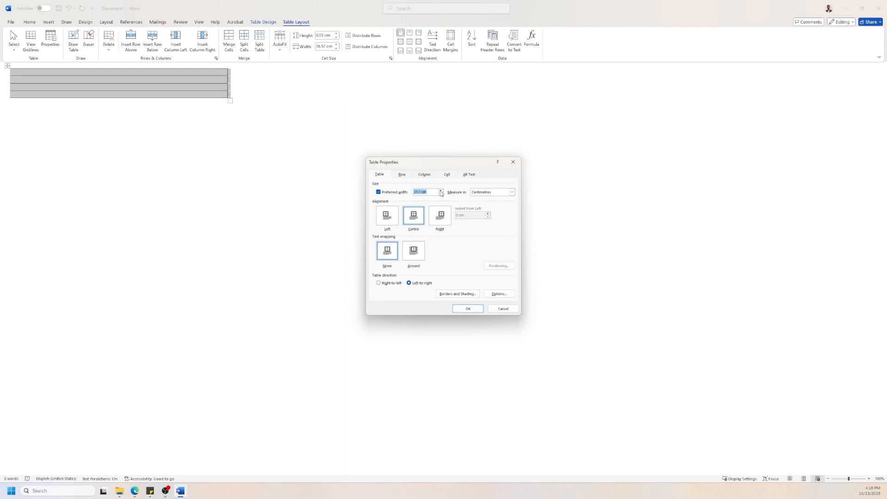
{"action": "left_click", "coordinate": [465, 309]}
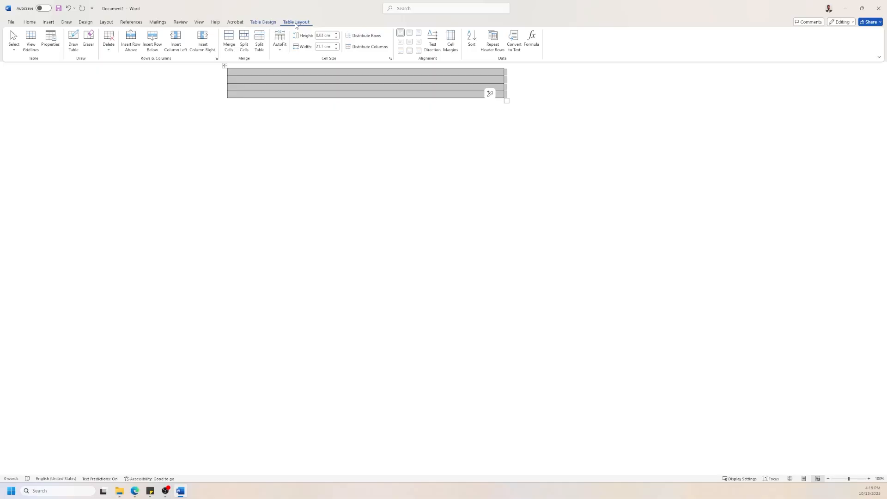
Remove all borders from the table
{"action": "left_click", "coordinate": [263, 23]}
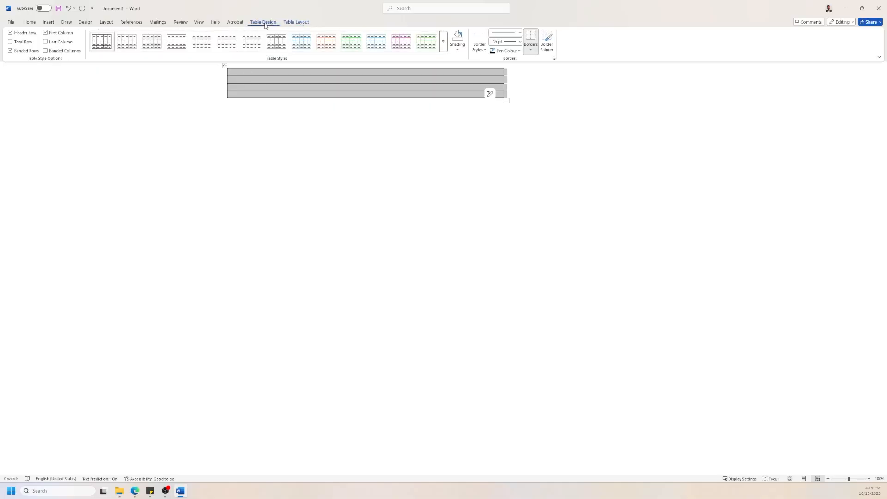
{"action": "left_click", "coordinate": [531, 46]}
{"action": "left_click", "coordinate": [541, 100]}
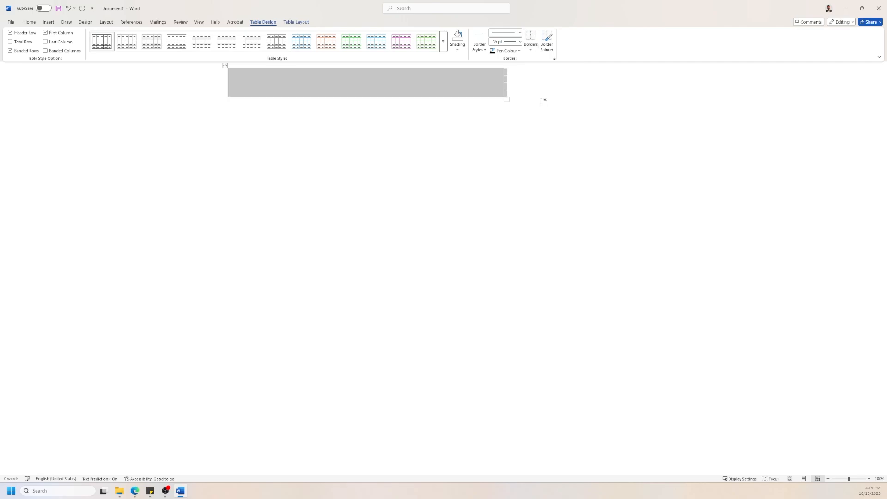
Show the table's gridlines and place the cursor in its first row
{"action": "left_click", "coordinate": [303, 22]}
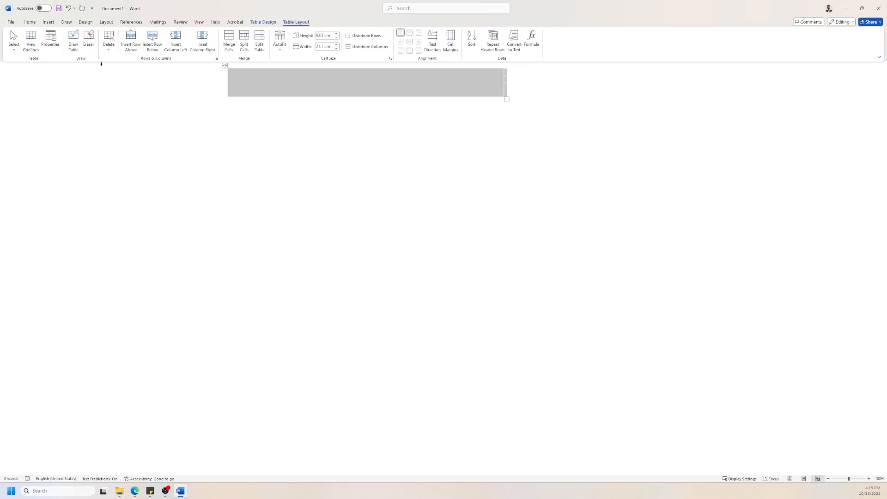
{"action": "left_click", "coordinate": [31, 42]}
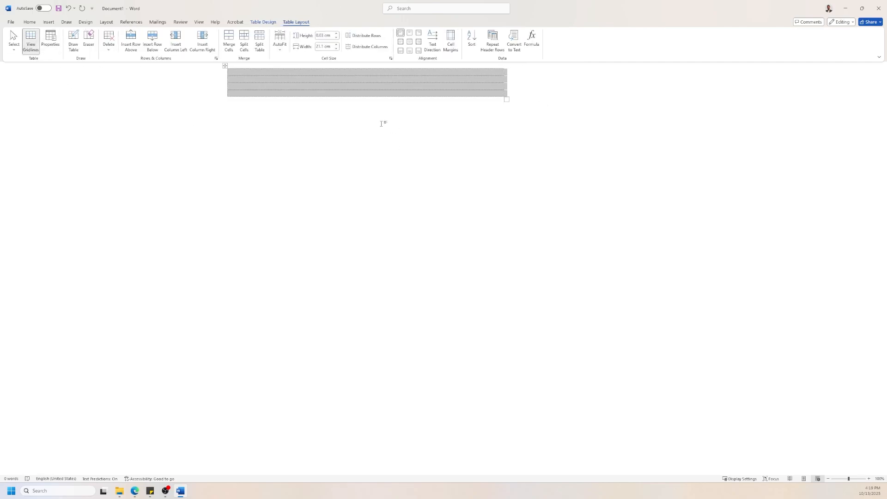
{"action": "left_click", "coordinate": [359, 91]}
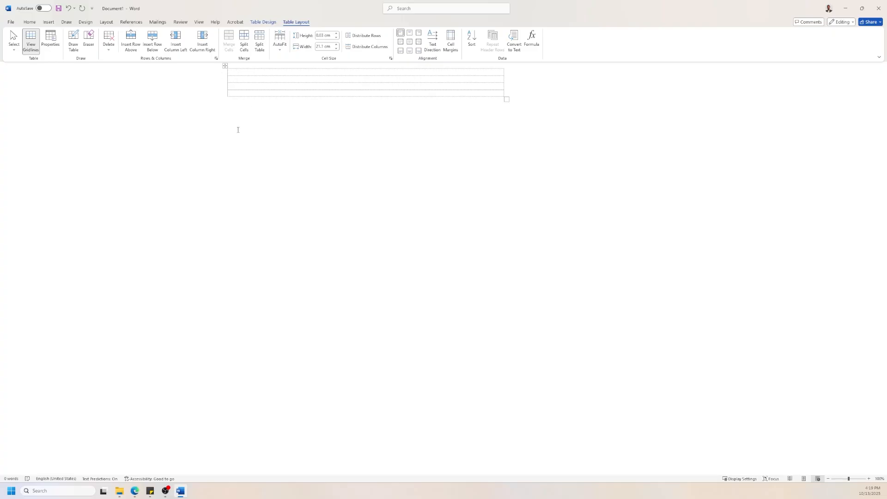
{"action": "left_click", "coordinate": [238, 72]}
Switch to the Edge browser, maximize its window and open unsplash.com
{"action": "key", "text": "alt+Tab"}
{"action": "left_click_drag", "start_coordinate": [1, 142], "coordinate": [260, 154]}
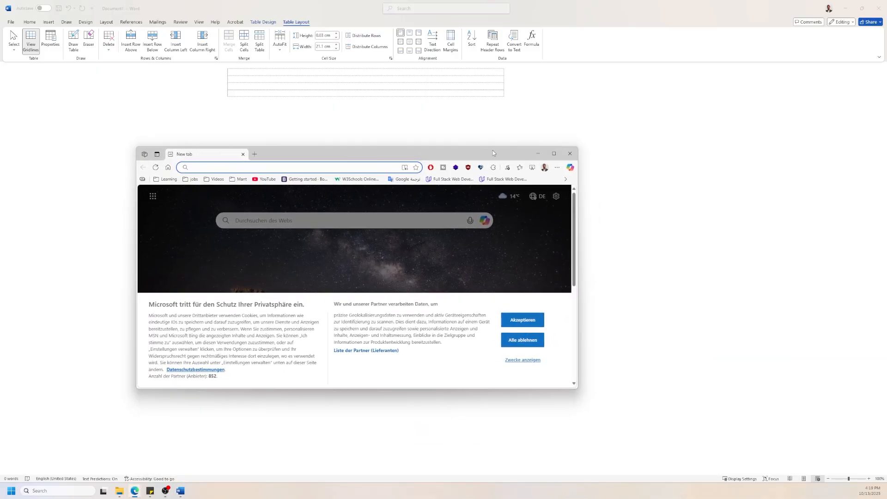
{"action": "left_click", "coordinate": [554, 154]}
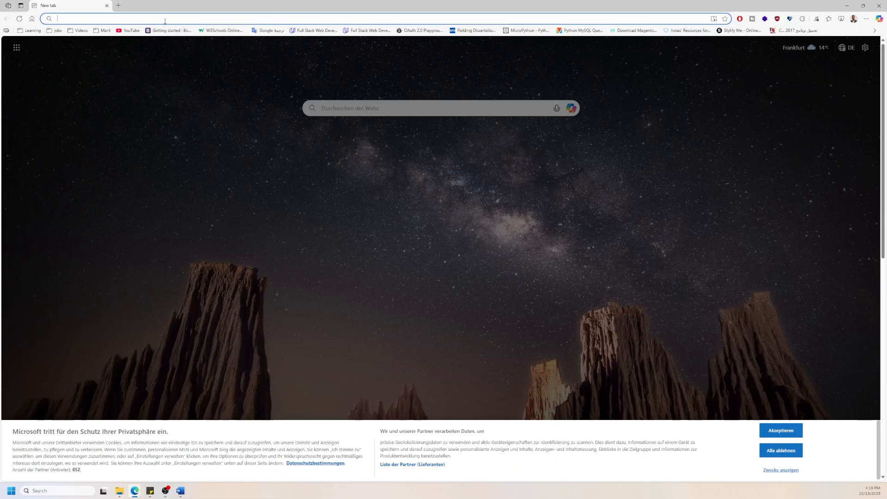
{"action": "type", "text": "unsplash.com"}
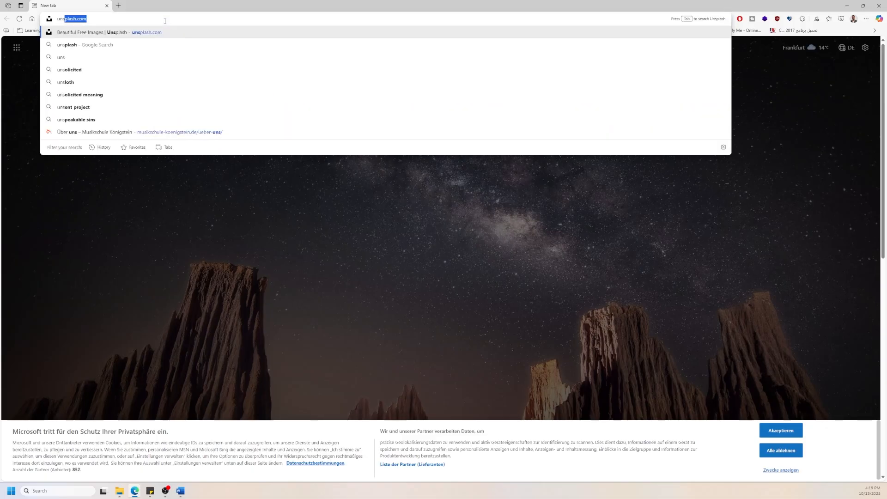
{"action": "key", "text": "Right"}
{"action": "key", "text": "Return"}
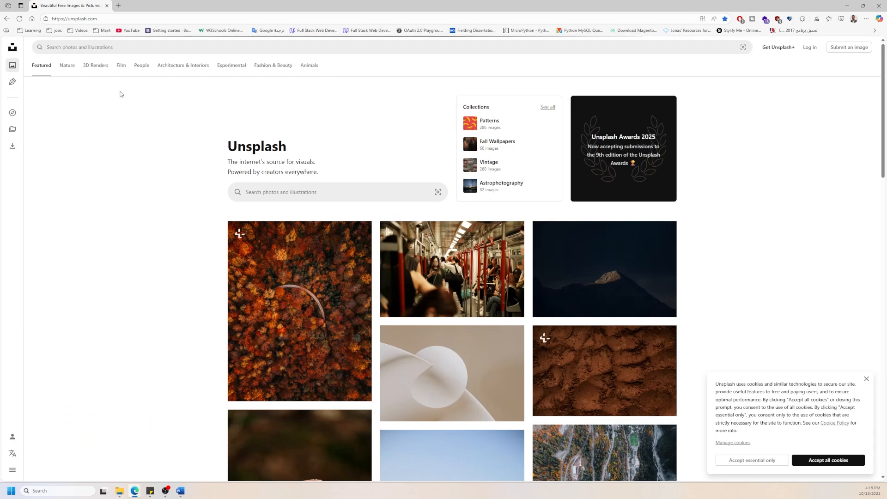
Search the photos for "wallpaper city" and download the high-angle view of high-rise buildings along a river at sunset
{"action": "left_click", "coordinate": [67, 65]}
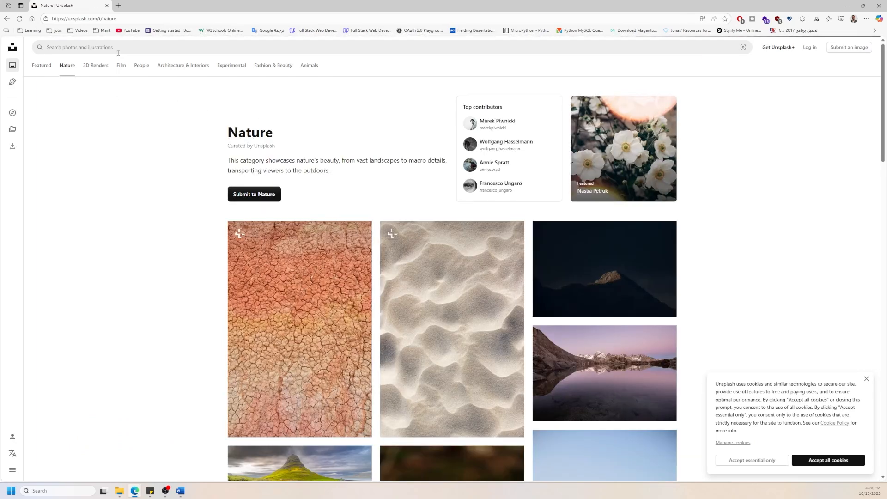
{"action": "left_click", "coordinate": [111, 48]}
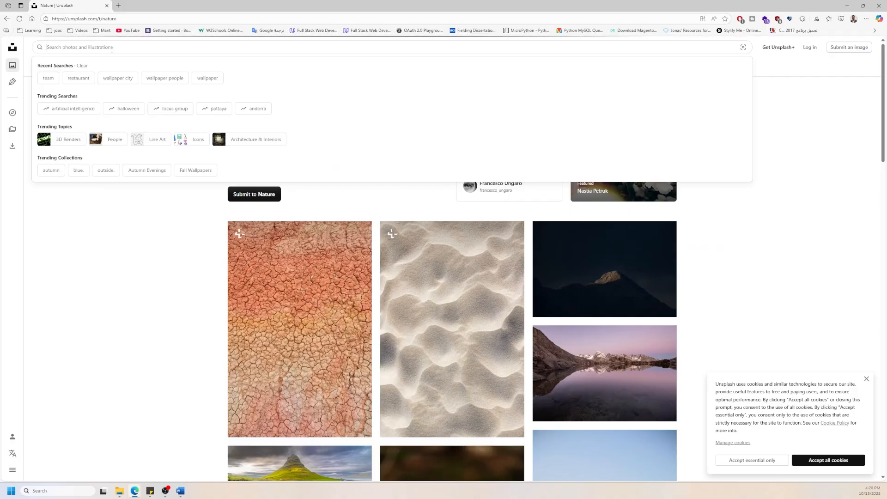
{"action": "left_click", "coordinate": [110, 79]}
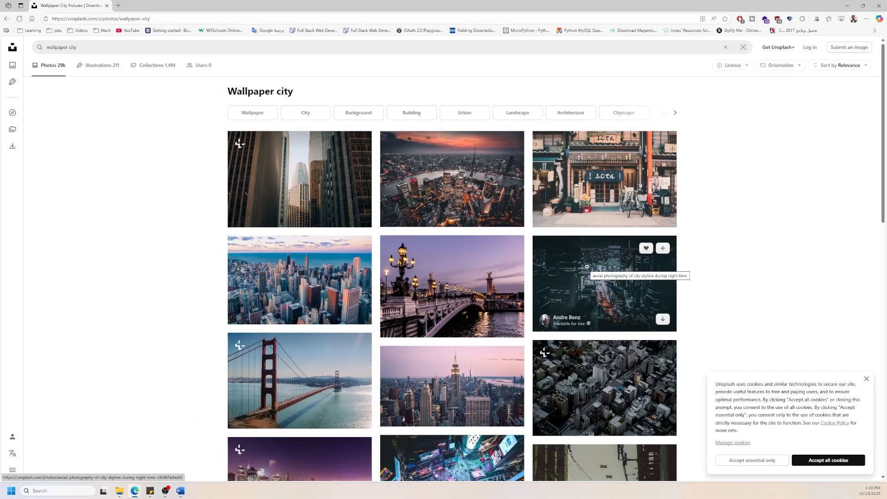
{"action": "left_click", "coordinate": [456, 186]}
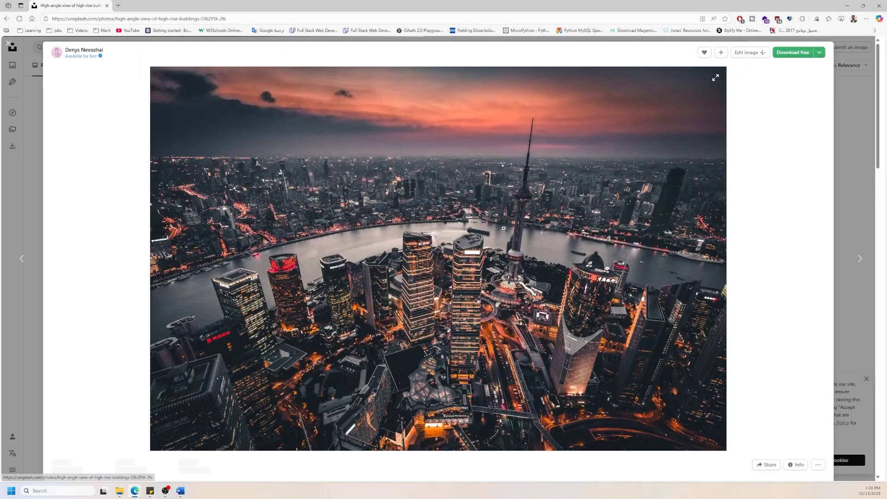
{"action": "left_click", "coordinate": [794, 54]}
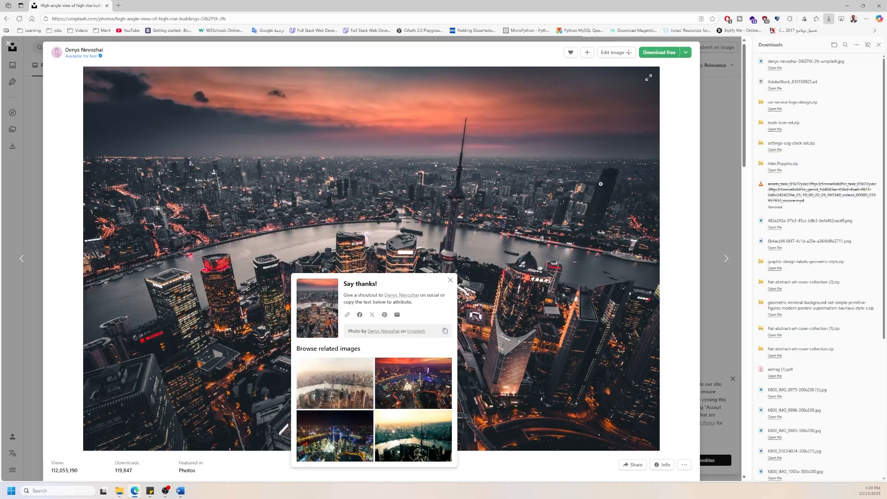
Switch back to Word and insert the downloaded city picture from this device into the table's first row
{"action": "left_click", "coordinate": [180, 491]}
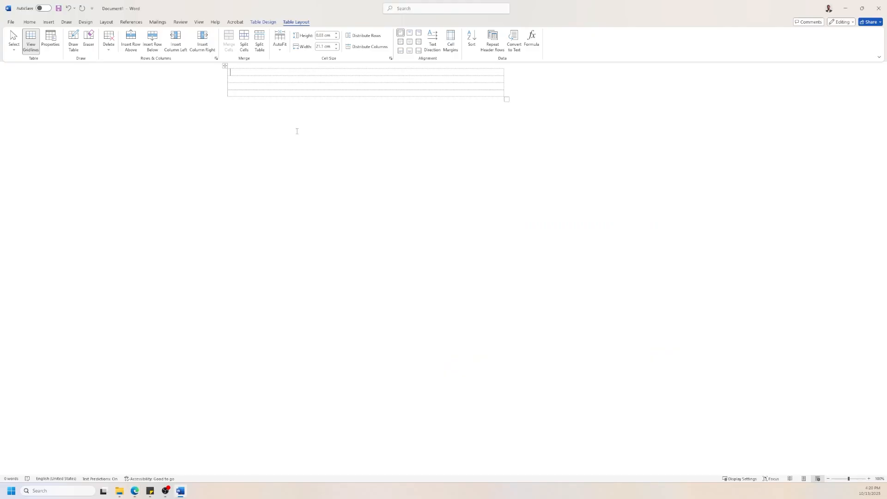
{"action": "left_click", "coordinate": [46, 21]}
{"action": "left_click", "coordinate": [86, 44]}
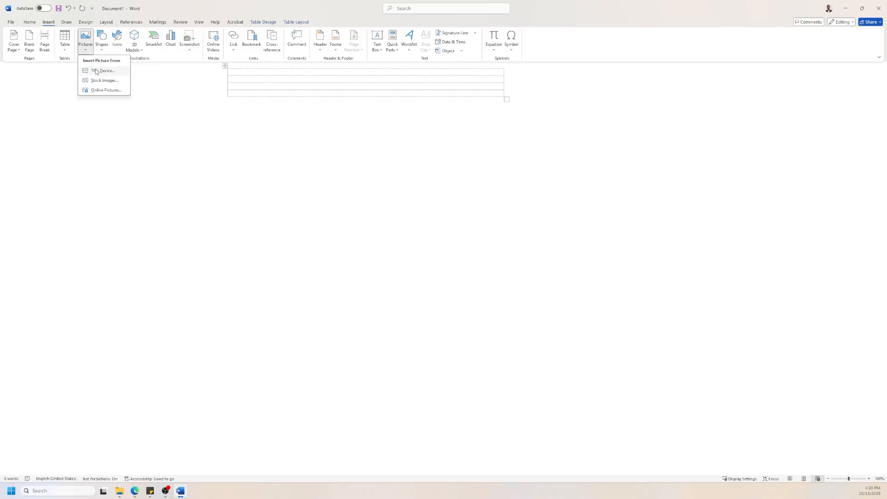
{"action": "left_click", "coordinate": [99, 71]}
{"action": "left_click", "coordinate": [354, 241]}
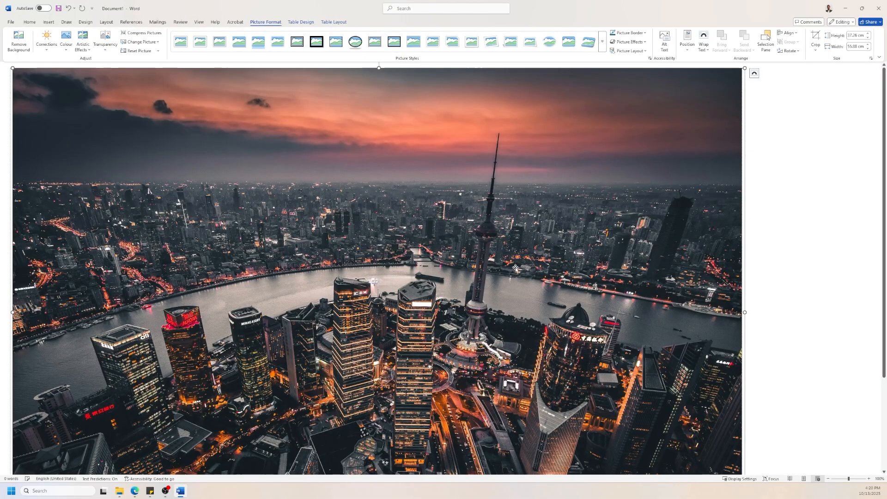
Set the city picture's height to 21 cm
{"action": "left_click", "coordinate": [816, 49]}
{"action": "left_click", "coordinate": [854, 36]}
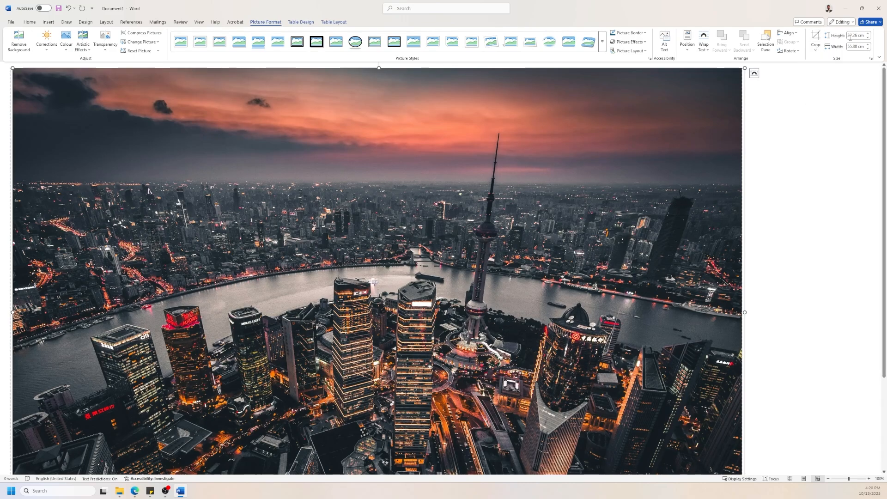
{"action": "type", "text": "21"}
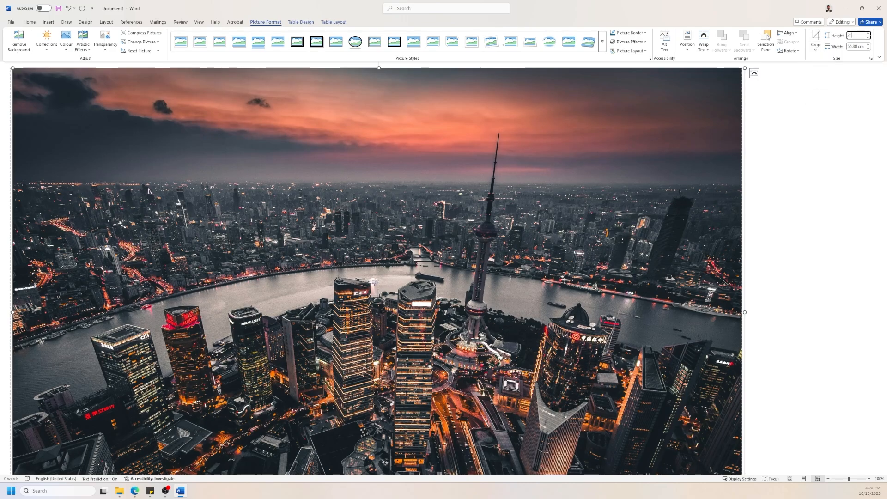
{"action": "key", "text": "Return"}
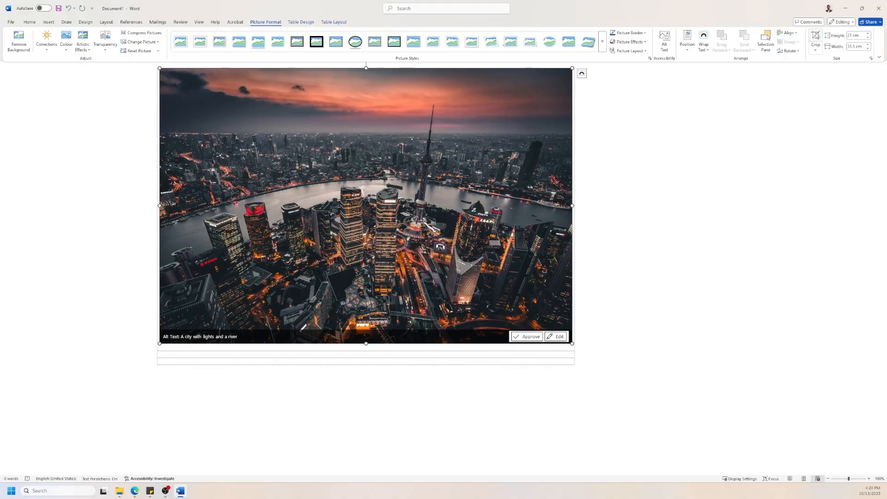
Crop the city picture from above and below to a wide banner about 8.1 cm high, keeping the river and high-rises
{"action": "left_click", "coordinate": [816, 39]}
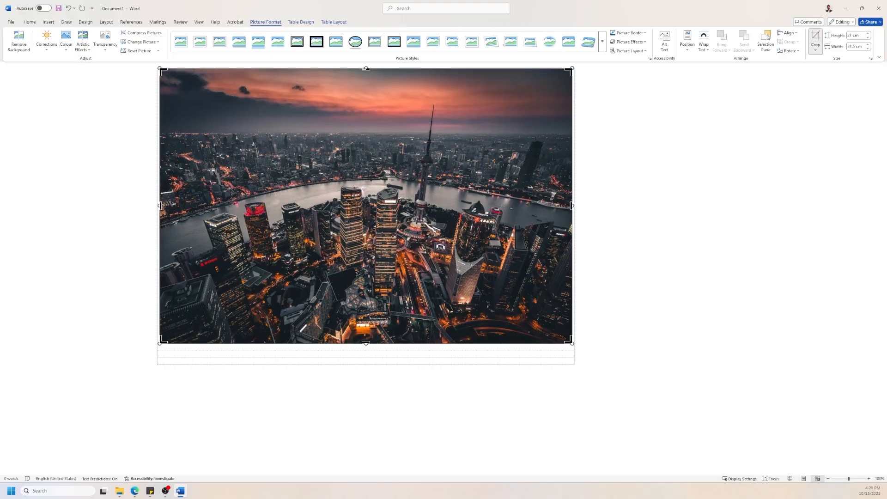
{"action": "left_click_drag", "start_coordinate": [366, 69], "coordinate": [381, 152]}
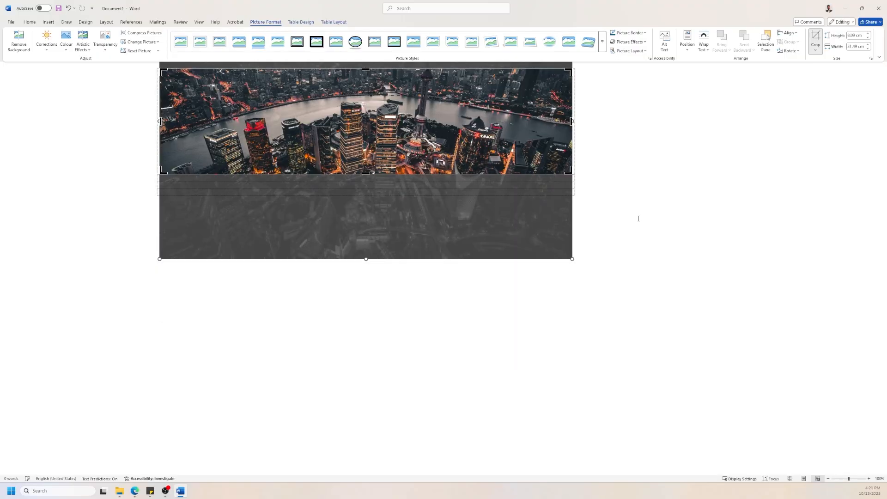
{"action": "left_click", "coordinate": [693, 225]}
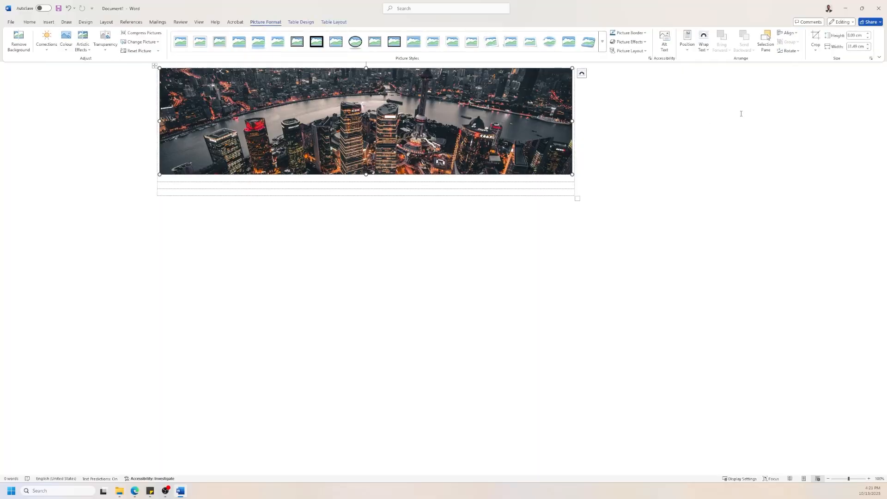
Set the city banner picture's width to 21 cm
{"action": "left_click", "coordinate": [864, 46]}
{"action": "type", "text": "21"}
{"action": "key", "text": "Return"}
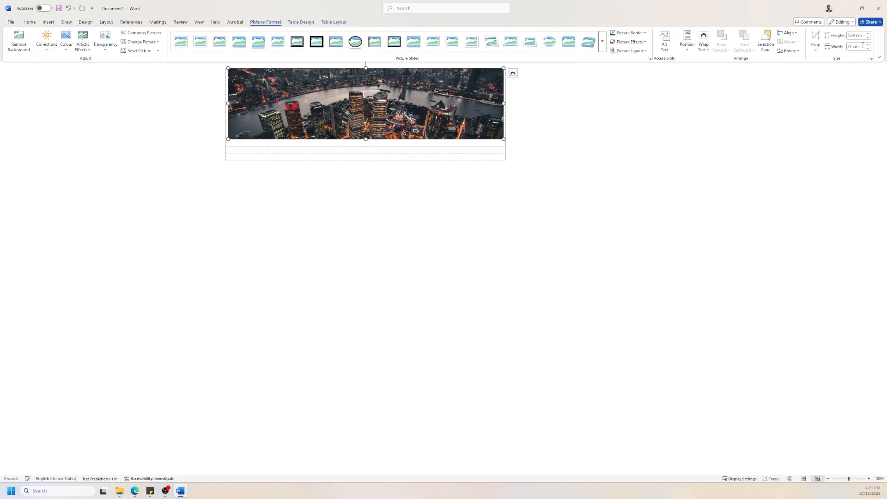
{"action": "left_click", "coordinate": [692, 95]}
Fill the table's second row, below the banner, with the copied "Lorem ipsum dolor sit amet" placeholder paragraph
{"action": "left_click", "coordinate": [440, 130]}
{"action": "left_click", "coordinate": [285, 144]}
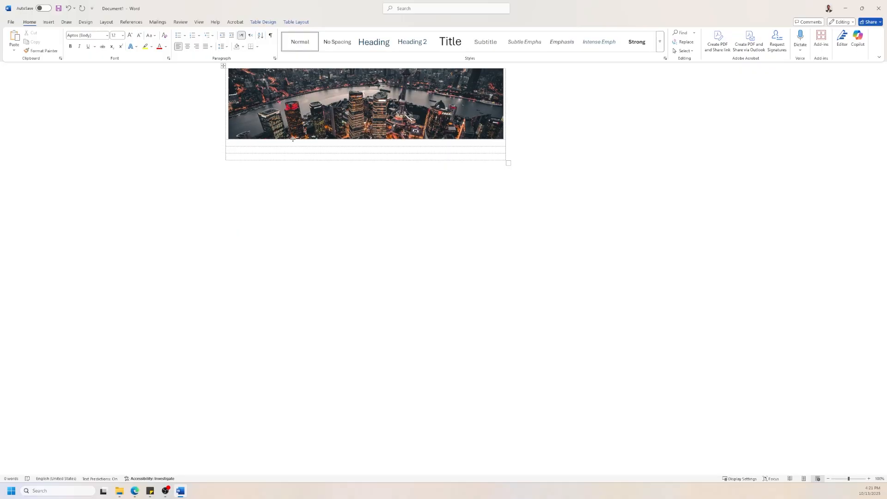
{"action": "key", "text": "alt+Tab"}
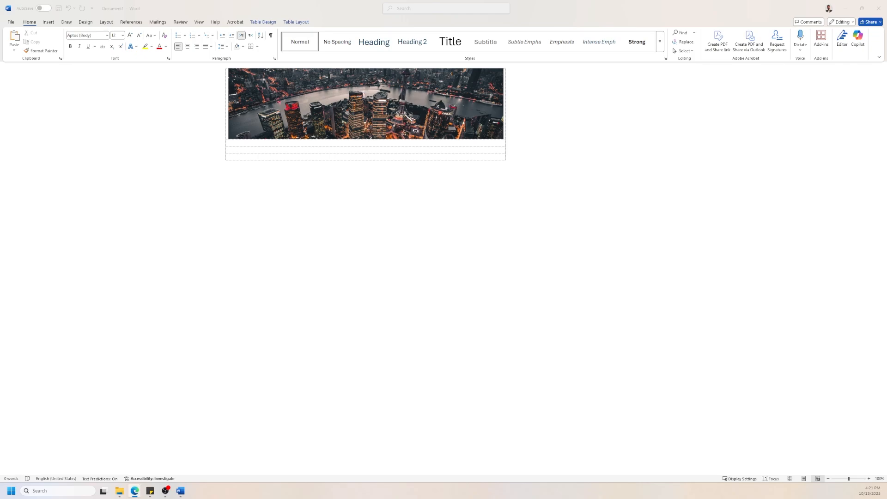
{"action": "key", "text": "alt+Tab"}
{"action": "type", "text": "Lorem ipsum dolor sit amet, consectetur adipiscing elit, sed do eiusmod tempor incididunt ut labore et dolore magna aliqua. Ut enim ad minim veniam, quis nostrud exercitation ullamco laboris nisi ut aliquip ex ea commodo consequat. Duis aute irure dolor in reprehenderit in voluptate velit esse cillum dolore eu fugiat nulla pariatur. Excepteur sint occaecat cupidatat non proident, sunt in culpa qui officia deserunt mollit anim id est laborum."}
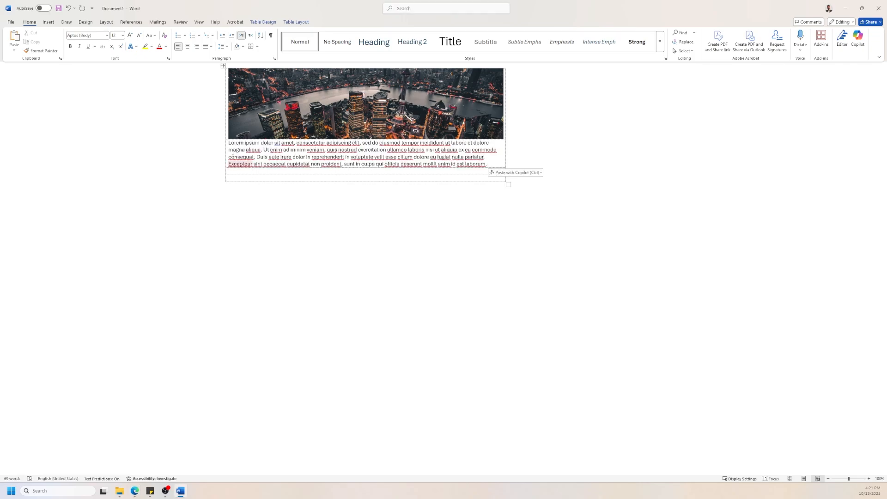
Insert a two-column, one-row table inside the third row and narrow it to about 16.8 cm wide
{"action": "left_click", "coordinate": [49, 21]}
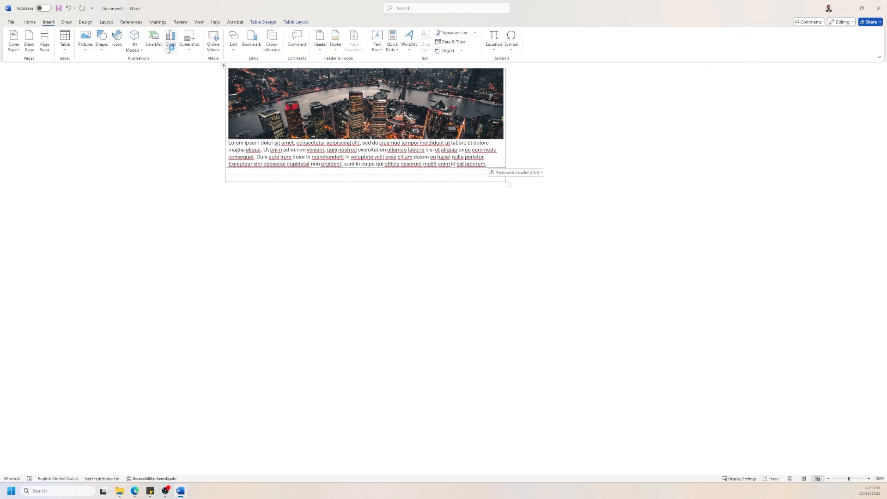
{"action": "left_click", "coordinate": [65, 52]}
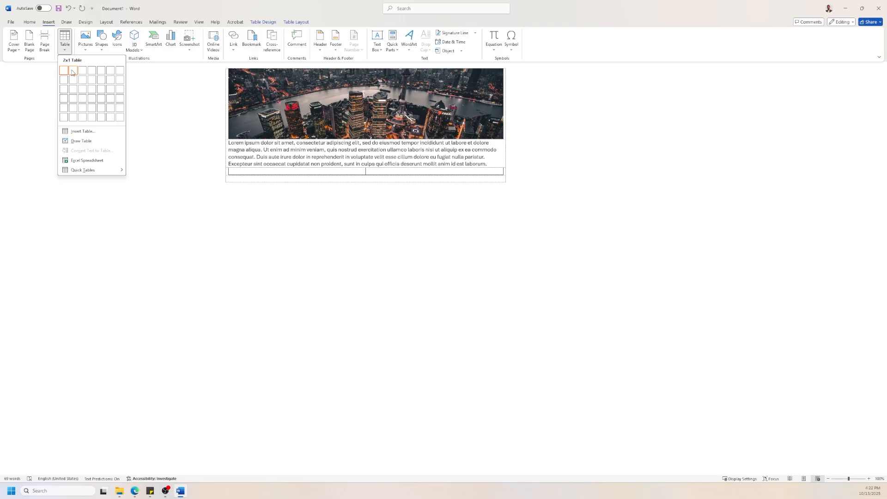
{"action": "left_click", "coordinate": [72, 71]}
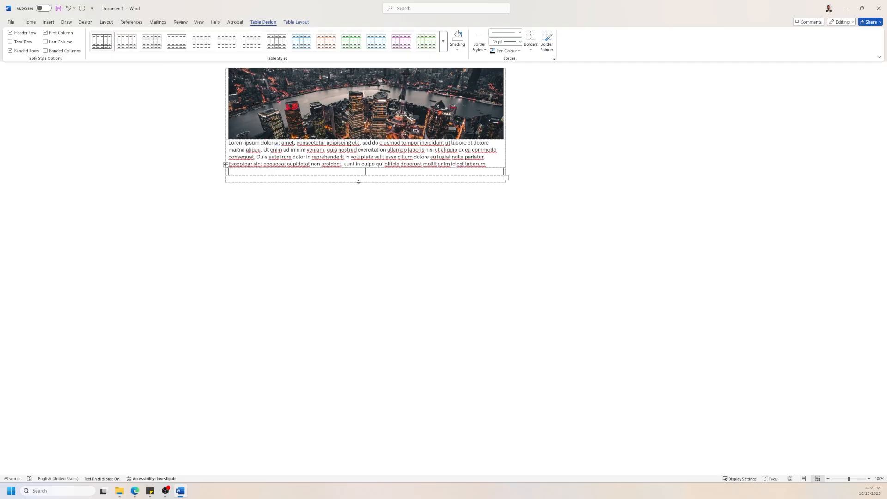
{"action": "left_click_drag", "start_coordinate": [359, 182], "coordinate": [359, 297]}
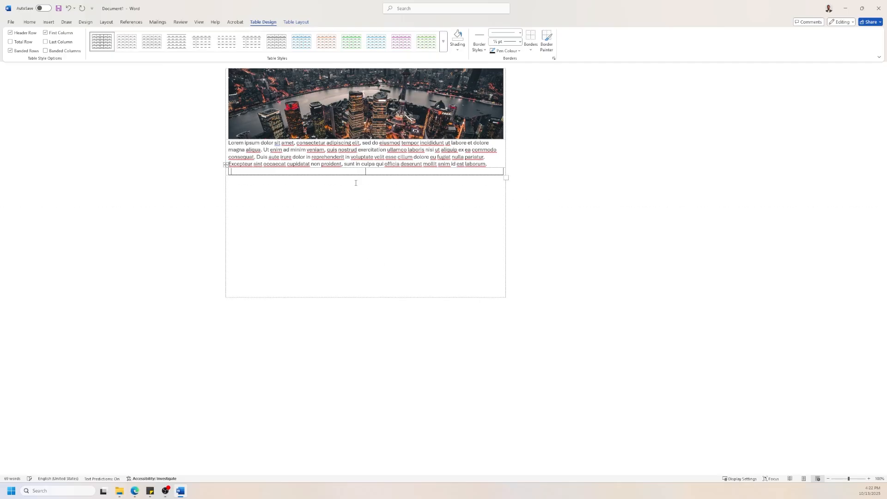
{"action": "key", "text": "ctrl+z"}
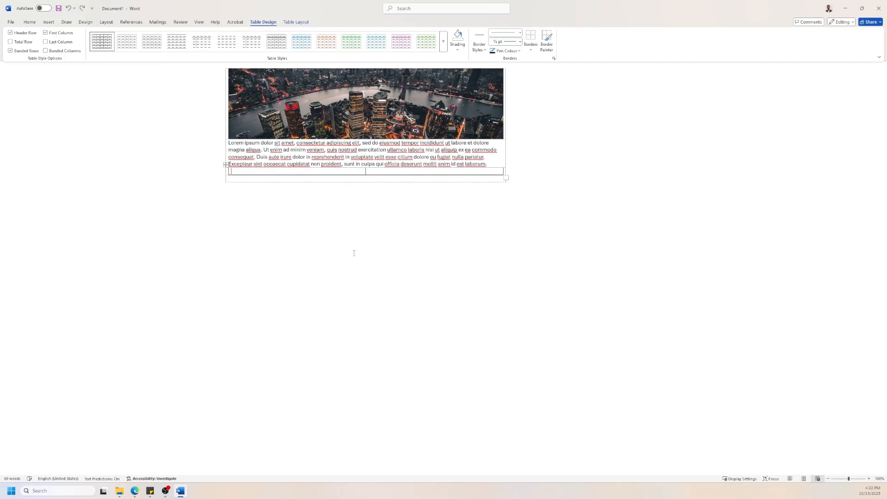
{"action": "left_click_drag", "start_coordinate": [506, 177], "coordinate": [448, 178]}
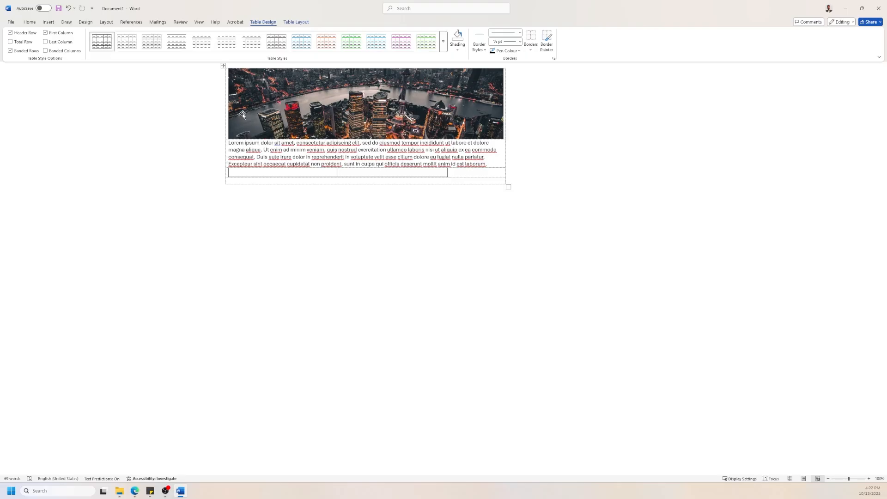
Select the whole outer table and turn off "Same as the whole table" for its cell margins
{"action": "left_click", "coordinate": [257, 149]}
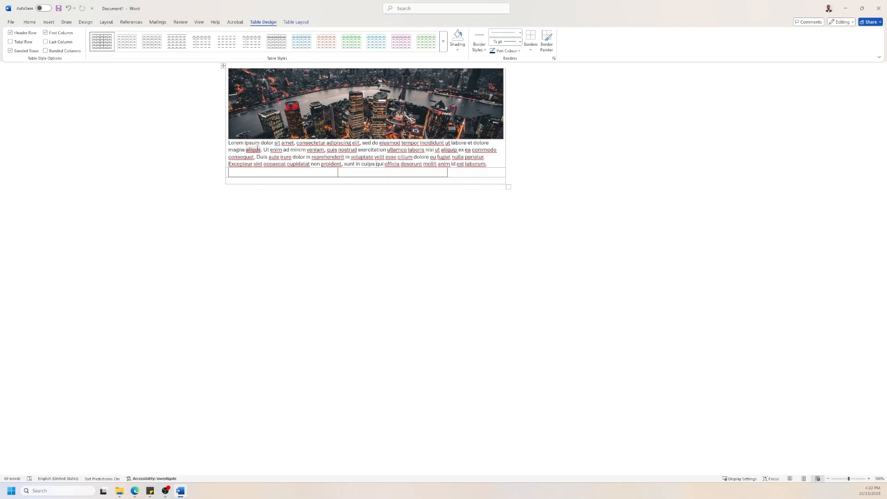
{"action": "left_click", "coordinate": [223, 66]}
{"action": "left_click", "coordinate": [296, 22]}
{"action": "left_click", "coordinate": [47, 43]}
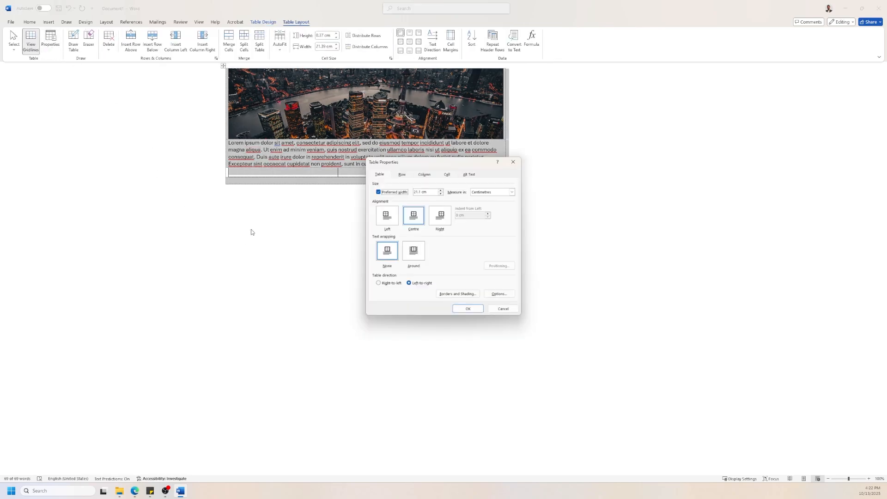
{"action": "left_click", "coordinate": [447, 175]}
{"action": "left_click", "coordinate": [487, 292]}
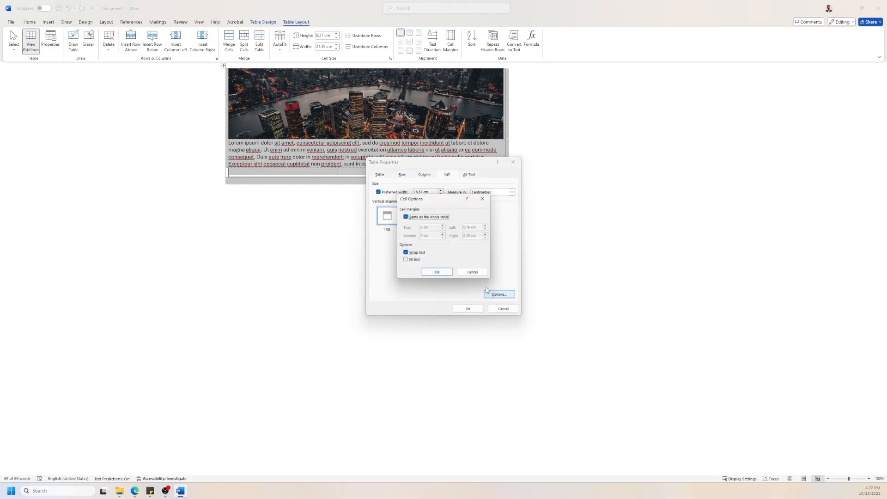
{"action": "left_click", "coordinate": [418, 217]}
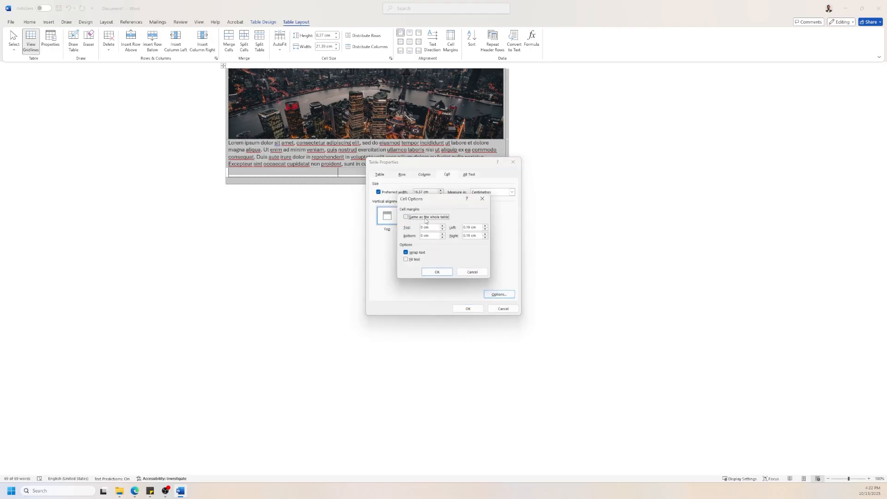
Set the outer table's left and right cell margins to 0 cm and increase its top and bottom cell margins
{"action": "left_click", "coordinate": [485, 227]}
{"action": "left_click", "coordinate": [485, 237]}
{"action": "left_click", "coordinate": [442, 225]}
{"action": "left_click", "coordinate": [442, 226]}
{"action": "left_click", "coordinate": [443, 225]}
{"action": "left_click", "coordinate": [443, 226]}
{"action": "left_click", "coordinate": [443, 234]}
{"action": "left_click", "coordinate": [442, 237]}
{"action": "left_click", "coordinate": [437, 272]}
{"action": "left_click", "coordinate": [462, 307]}
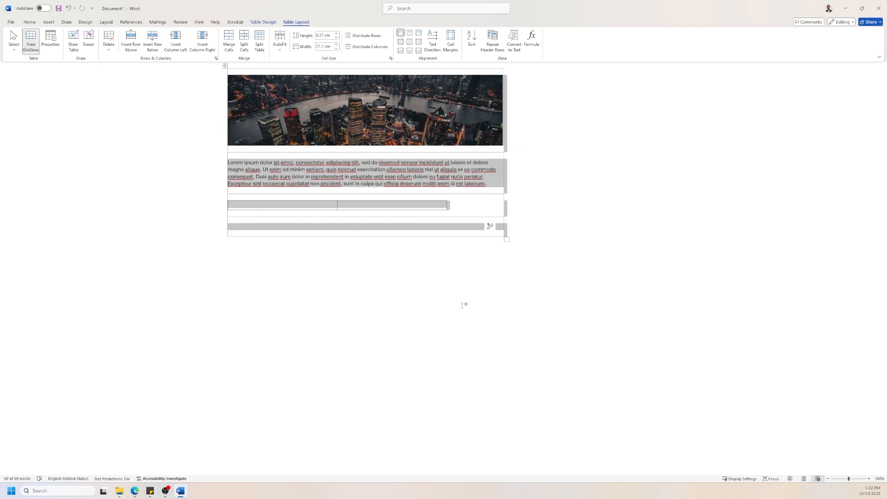
Hide the table gridlines to preview the layout, and show them again
{"action": "left_click", "coordinate": [468, 220]}
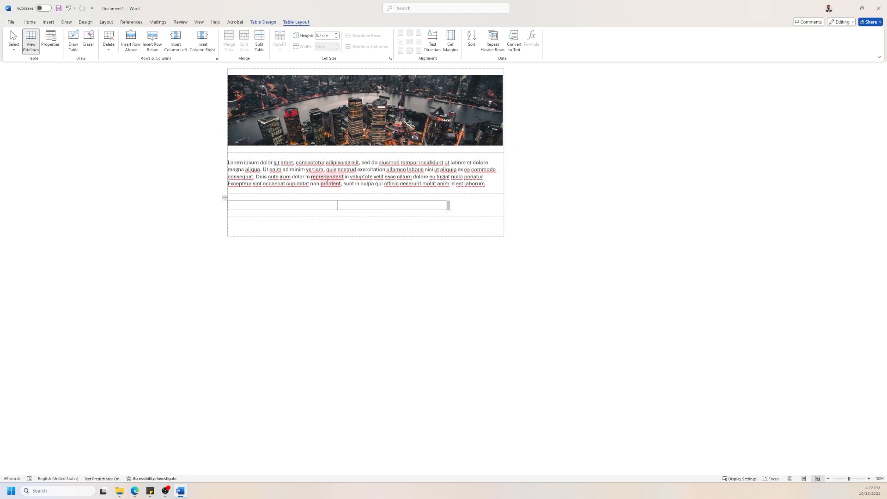
{"action": "left_click", "coordinate": [31, 47]}
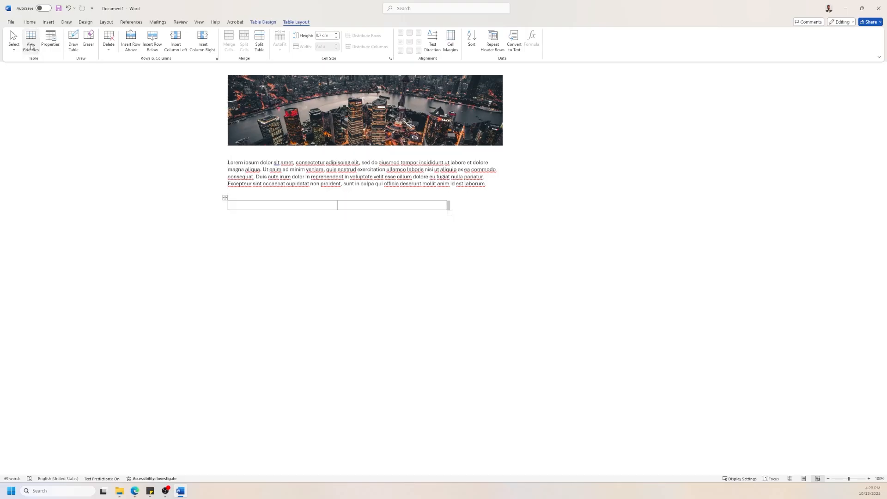
{"action": "left_click", "coordinate": [31, 46]}
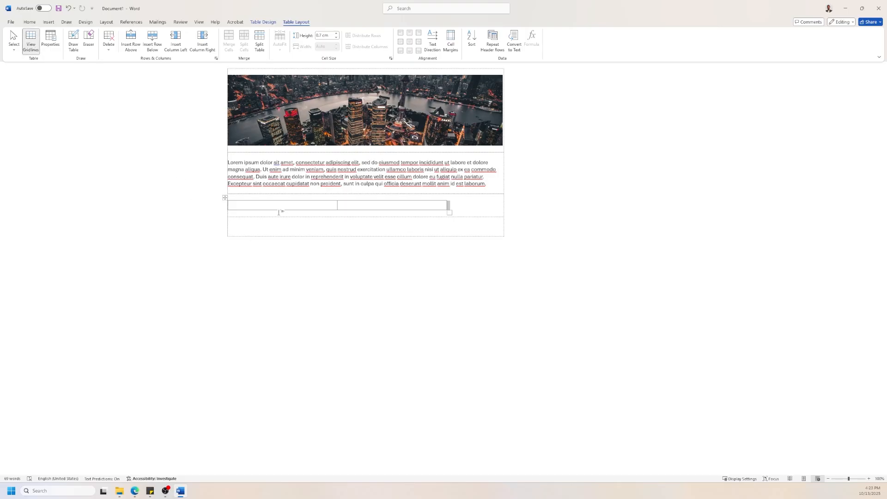
Set the nested two-column table's cells to centre vertical alignment
{"action": "left_click", "coordinate": [321, 203]}
{"action": "left_click", "coordinate": [225, 198]}
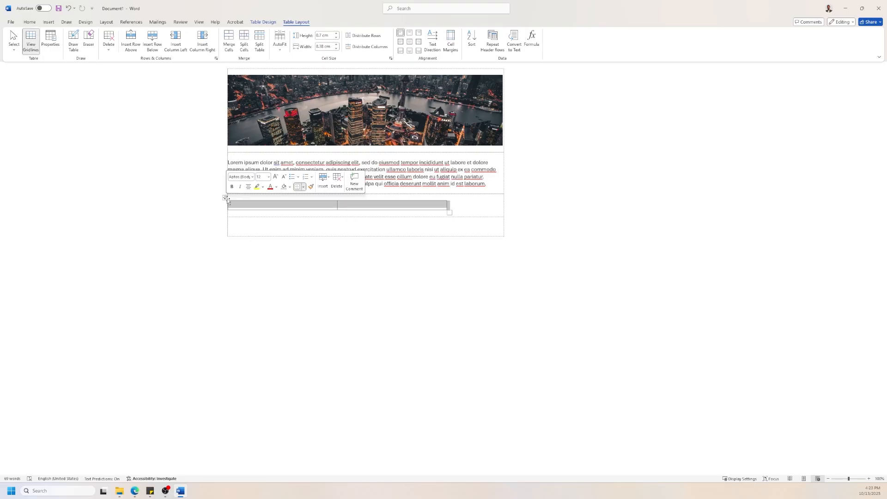
{"action": "left_click", "coordinate": [50, 40]}
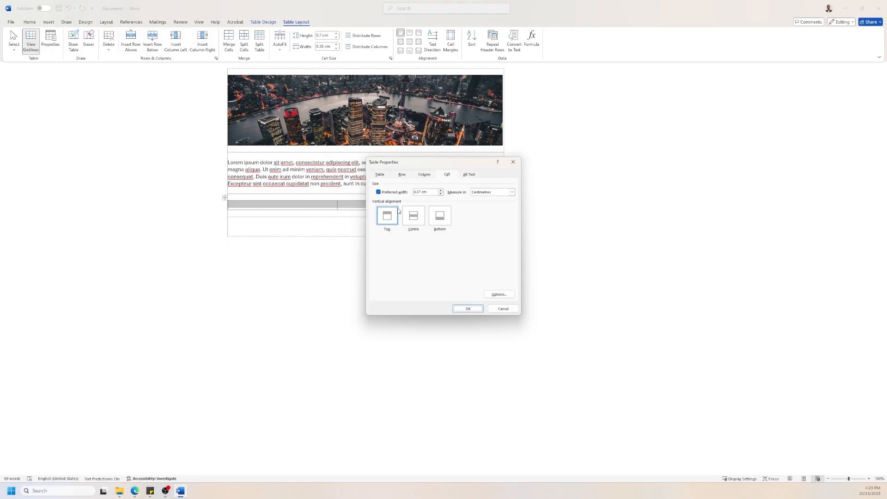
{"action": "left_click", "coordinate": [412, 220]}
{"action": "left_click", "coordinate": [468, 309]}
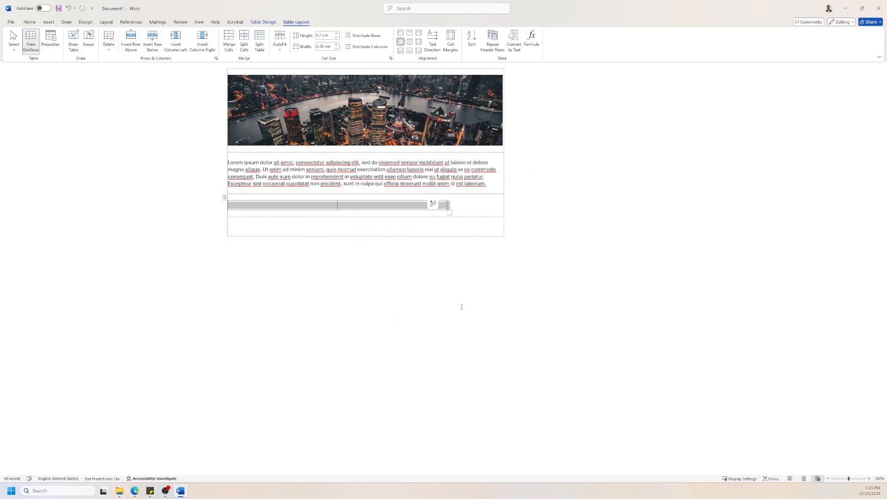
Return the nested table's cells to top vertical alignment and centre the table horizontally within its row
{"action": "left_click", "coordinate": [226, 198]}
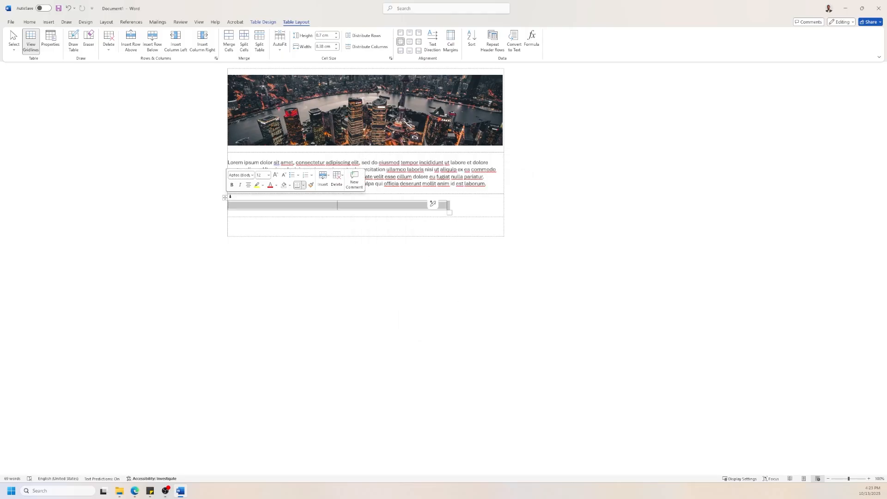
{"action": "left_click", "coordinate": [51, 41]}
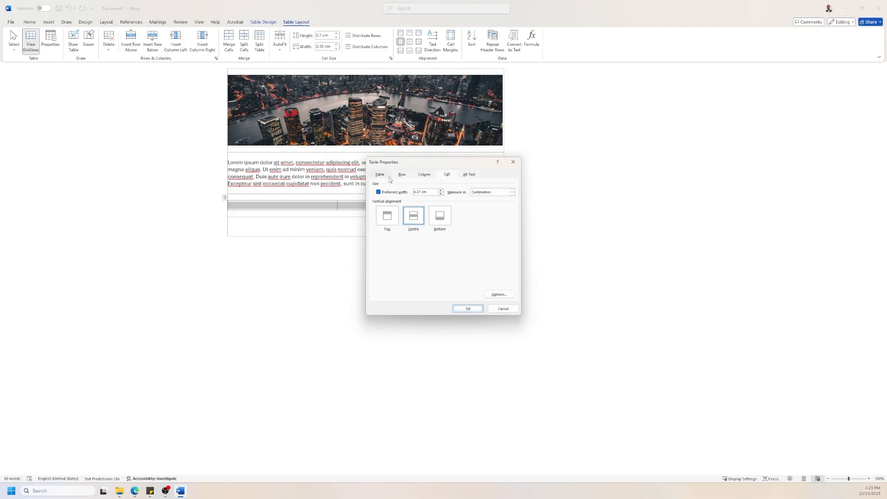
{"action": "left_click", "coordinate": [394, 225]}
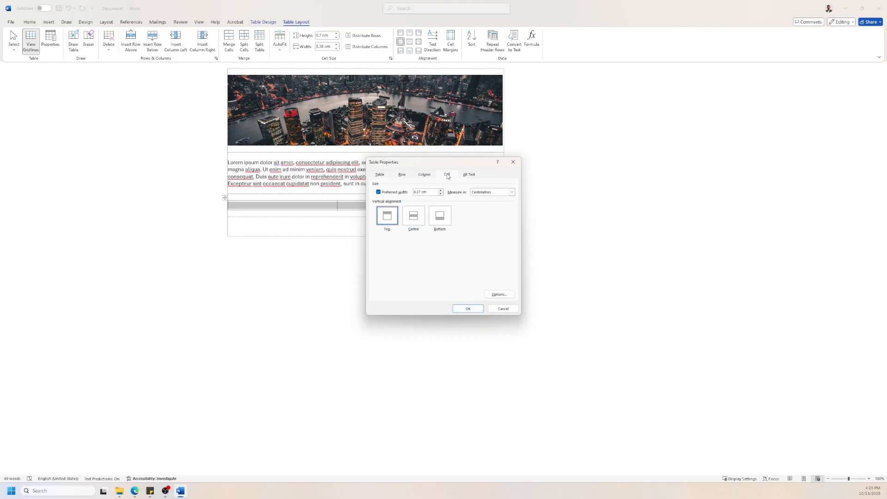
{"action": "left_click", "coordinate": [380, 175]}
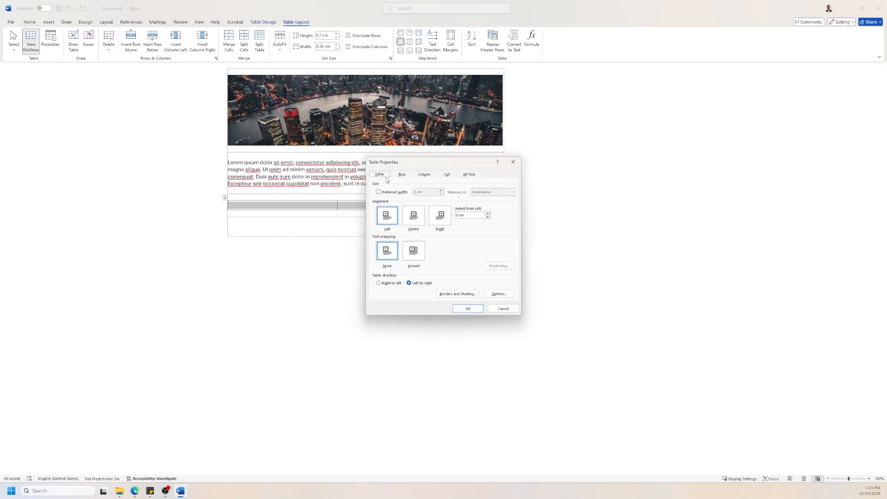
{"action": "left_click", "coordinate": [418, 221]}
{"action": "left_click", "coordinate": [468, 309]}
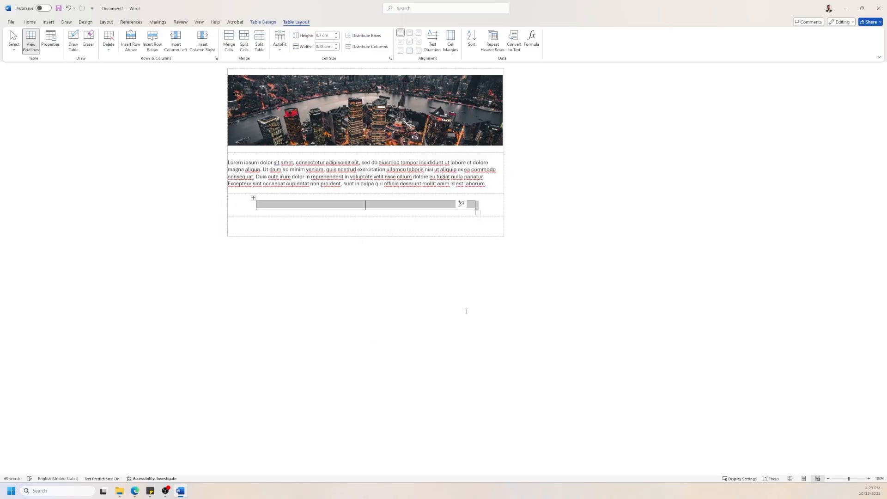
{"action": "left_click", "coordinate": [396, 210]}
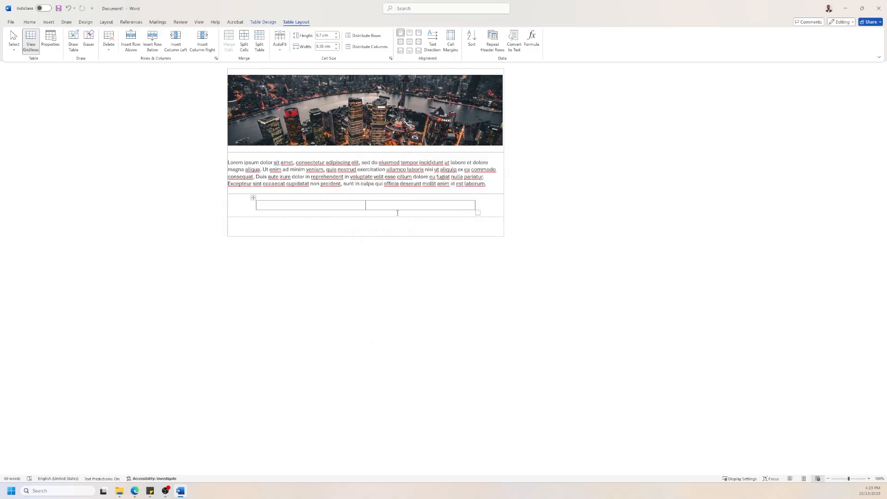
Shade the outer table's last row with the light grey theme colour
{"action": "left_click", "coordinate": [366, 229]}
{"action": "left_click", "coordinate": [264, 22]}
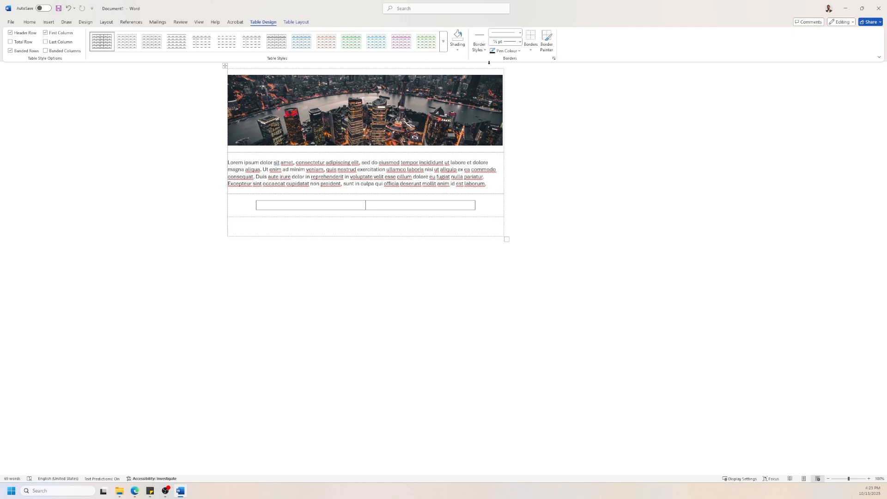
{"action": "left_click", "coordinate": [457, 49]}
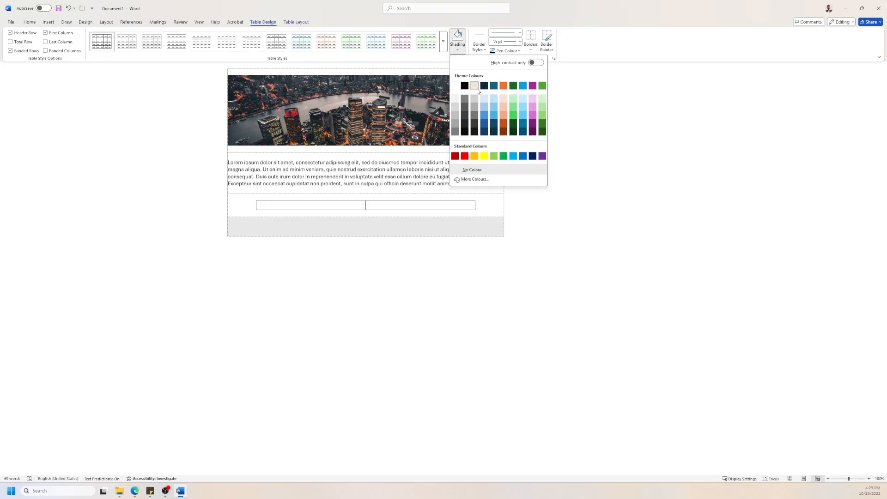
{"action": "left_click", "coordinate": [476, 89]}
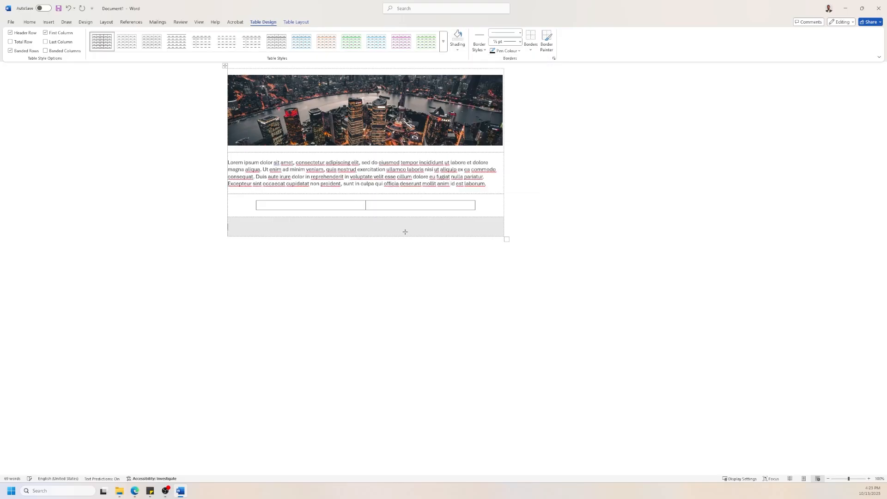
Add a second row below the existing one in the nested two-column table
{"action": "left_click", "coordinate": [301, 206]}
{"action": "left_click_drag", "start_coordinate": [376, 206], "coordinate": [354, 204]}
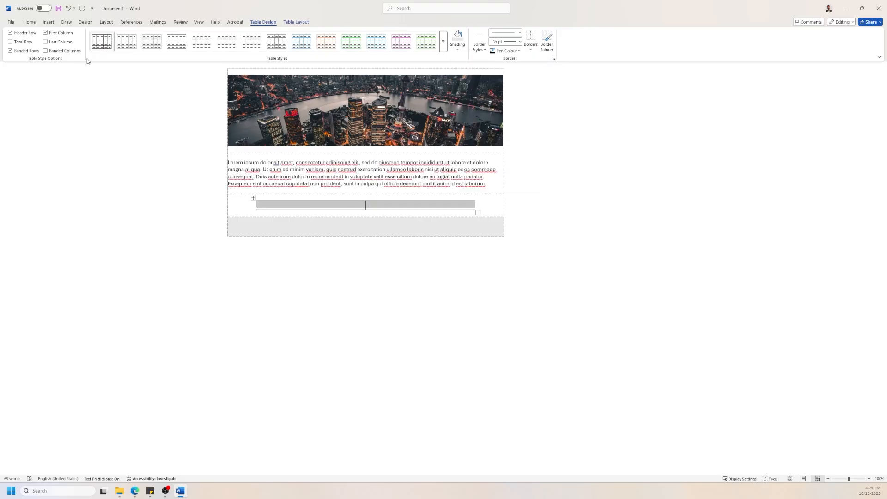
{"action": "left_click", "coordinate": [49, 23]}
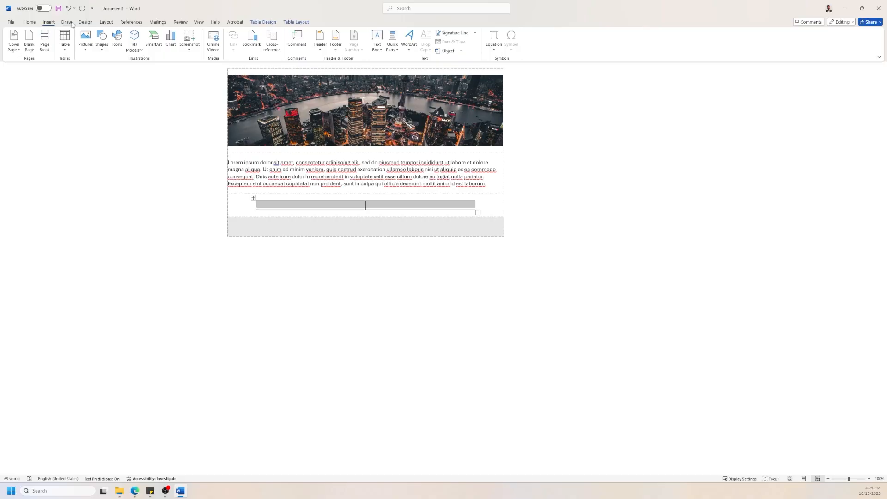
{"action": "left_click", "coordinate": [285, 22]}
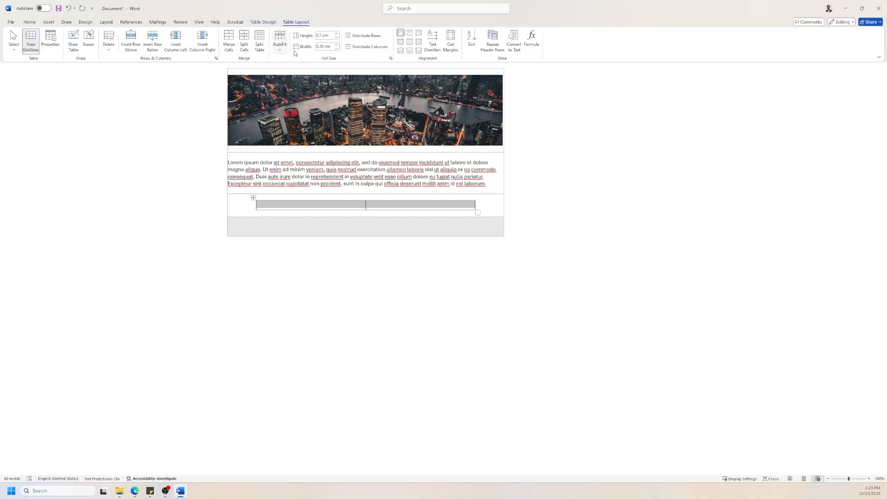
{"action": "left_click", "coordinate": [259, 41]}
{"action": "key", "text": "ctrl+z"}
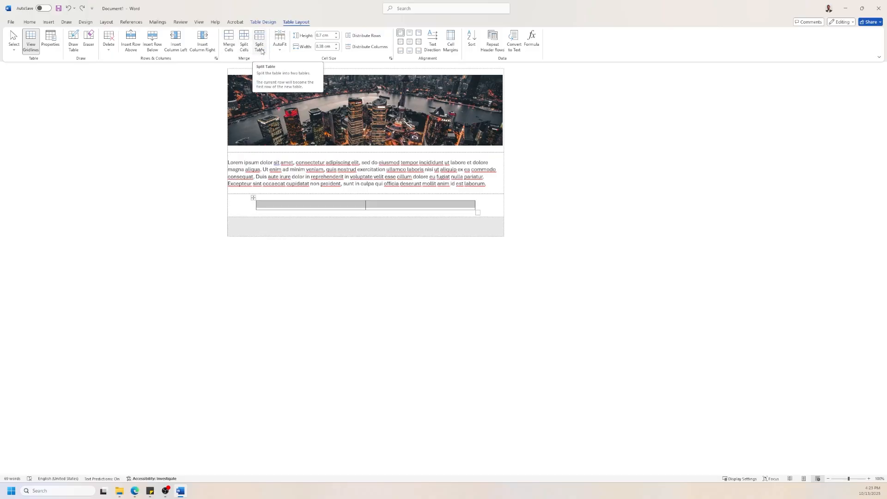
{"action": "left_click", "coordinate": [157, 48]}
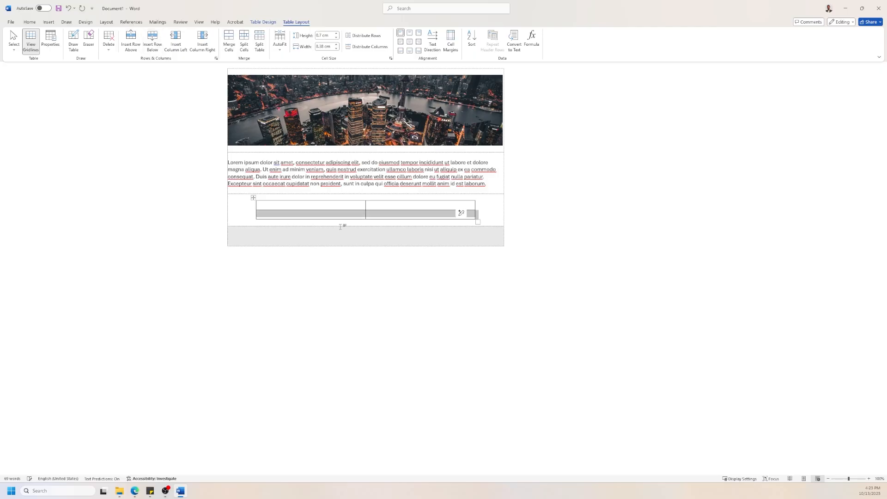
Copy the opening three lines of the Lorem ipsum paragraph into both second-row cells of the nested two-column table
{"action": "left_click", "coordinate": [385, 216]}
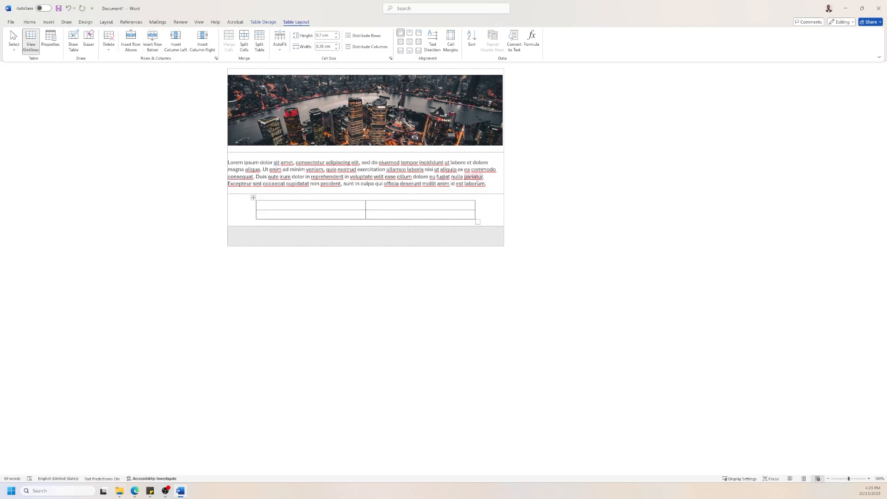
{"action": "left_click_drag", "start_coordinate": [210, 169], "coordinate": [210, 161]}
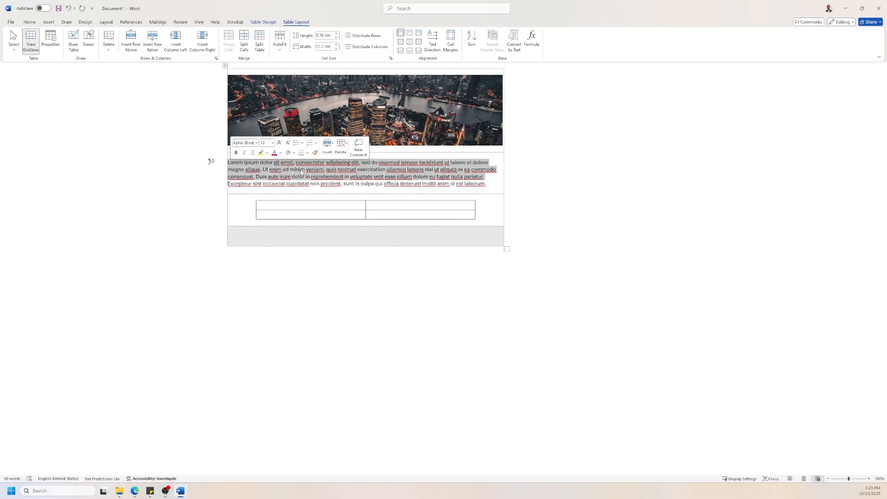
{"action": "key", "text": "ctrl+c"}
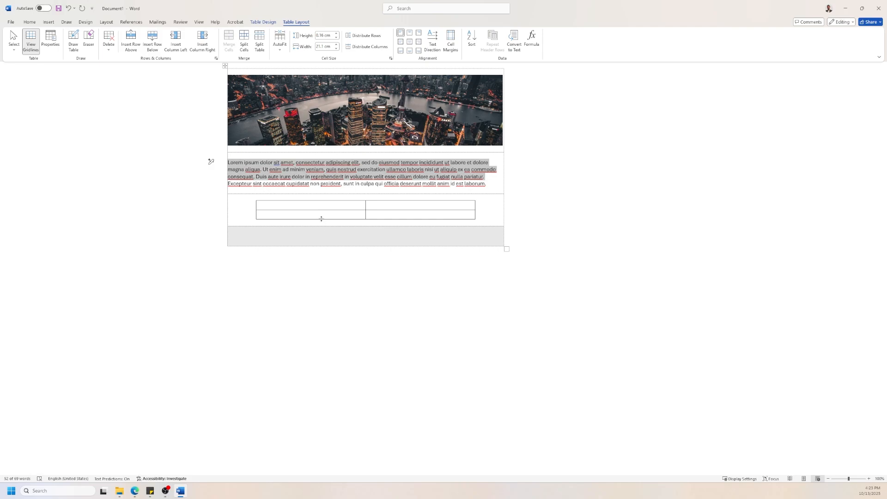
{"action": "left_click", "coordinate": [321, 215]}
{"action": "key", "text": "ctrl+v"}
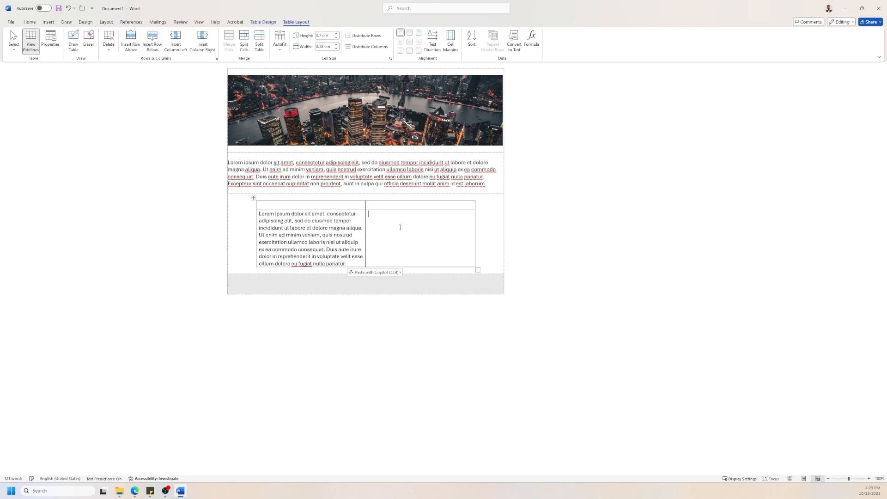
{"action": "left_click", "coordinate": [401, 225]}
{"action": "key", "text": "ctrl+v"}
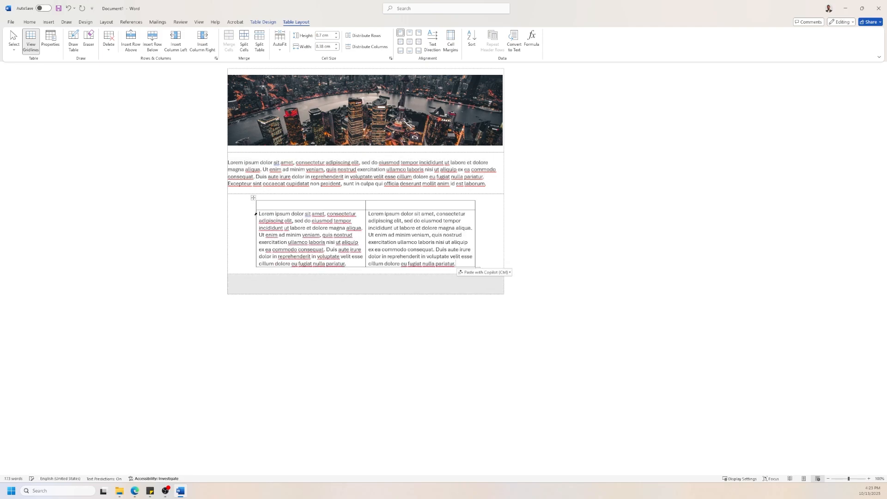
Remove all borders from the nested two-column table
{"action": "left_click", "coordinate": [254, 198]}
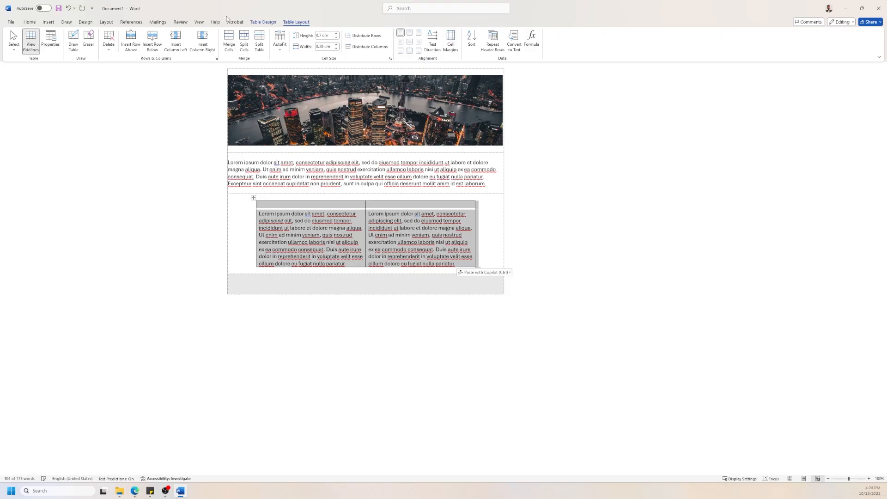
{"action": "left_click", "coordinate": [257, 22]}
{"action": "left_click", "coordinate": [527, 50]}
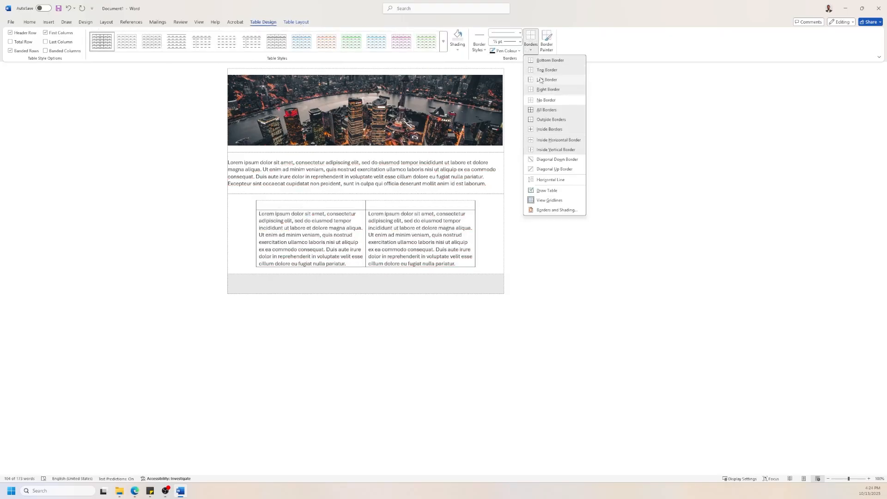
{"action": "left_click", "coordinate": [539, 99]}
{"action": "left_click", "coordinate": [414, 207]}
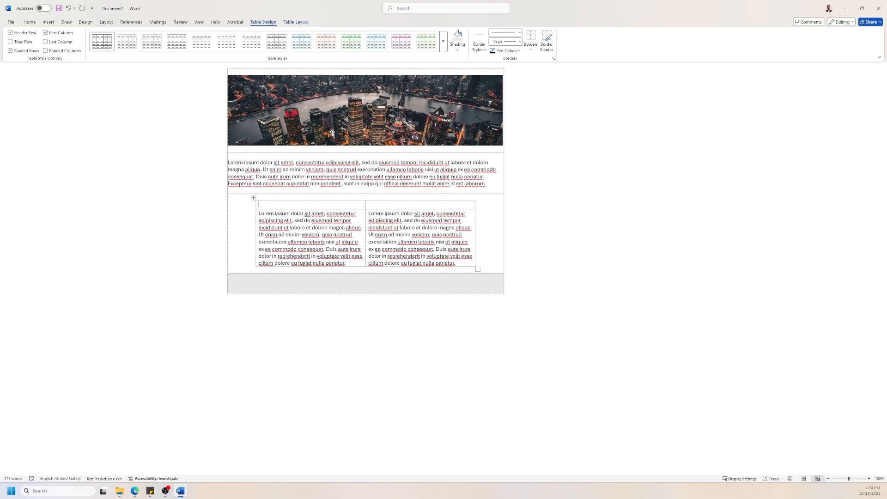
{"action": "left_click", "coordinate": [283, 206]}
Copy the paragraph's text from "Duis aute irure" to its end into the shaded footer row
{"action": "left_click_drag", "start_coordinate": [465, 182], "coordinate": [211, 176]}
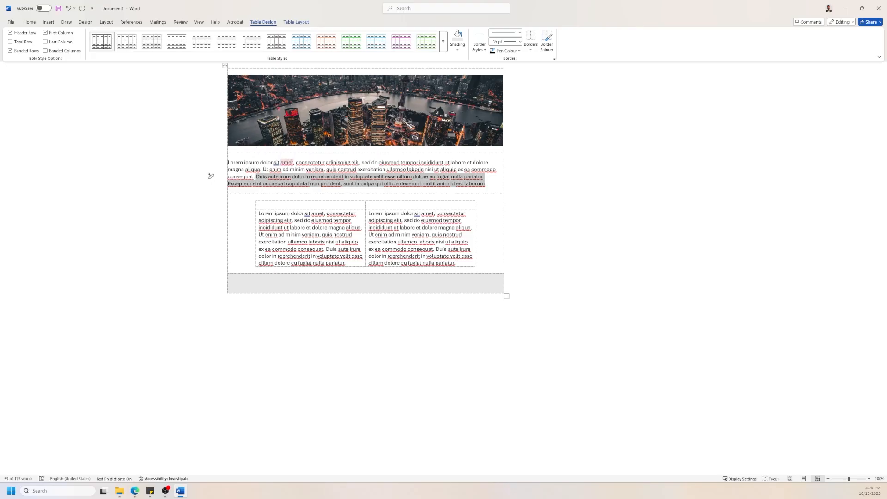
{"action": "left_click", "coordinate": [252, 283]}
{"action": "key", "text": "ctrl+v"}
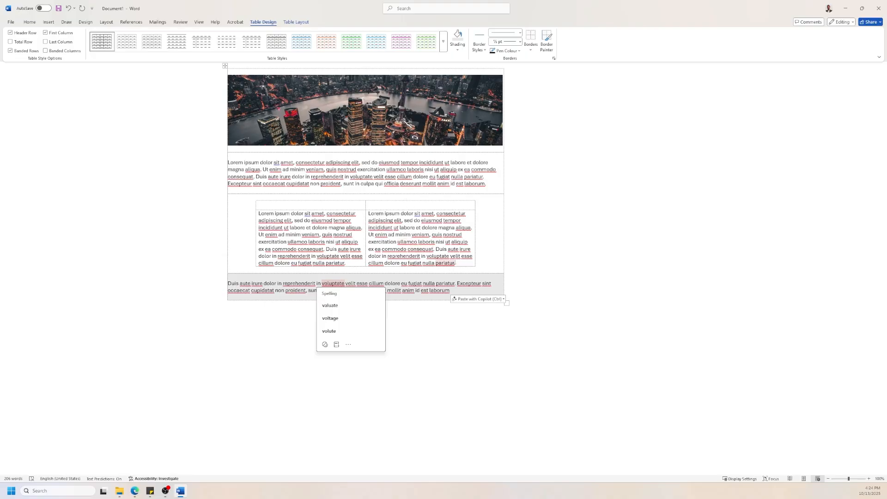
{"action": "left_click", "coordinate": [541, 289]}
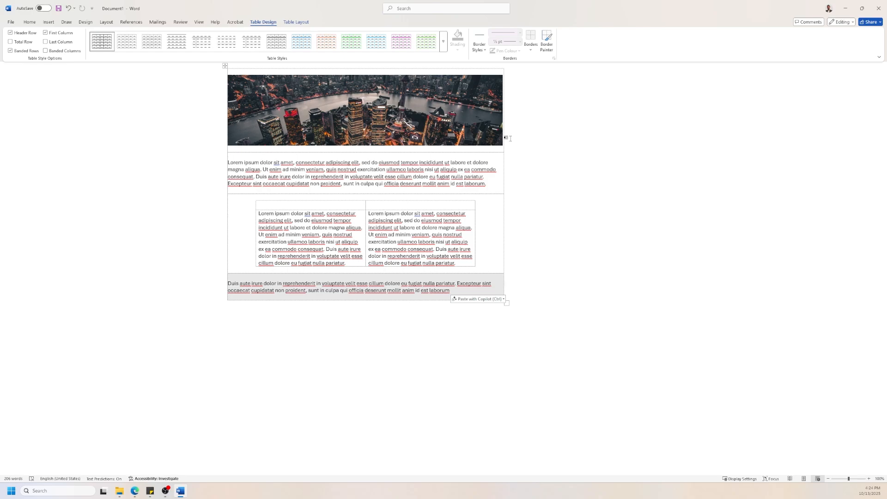
{"action": "right_click", "coordinate": [314, 170]}
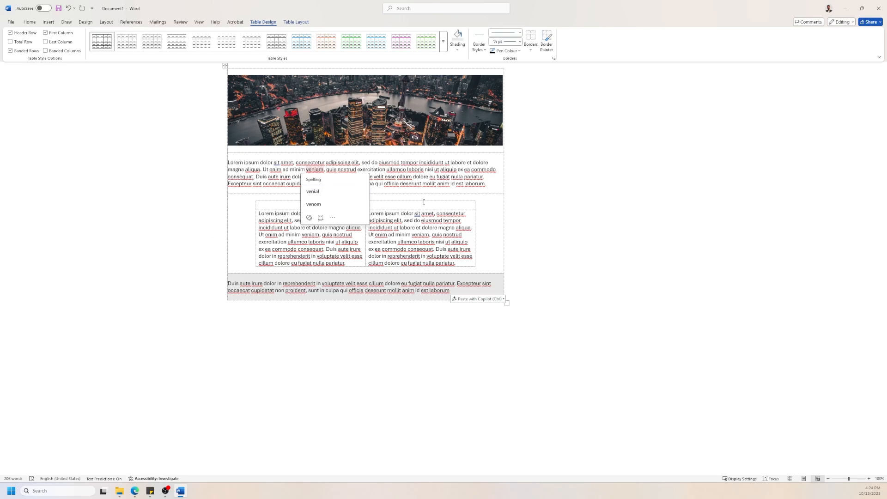
{"action": "left_click", "coordinate": [567, 167]}
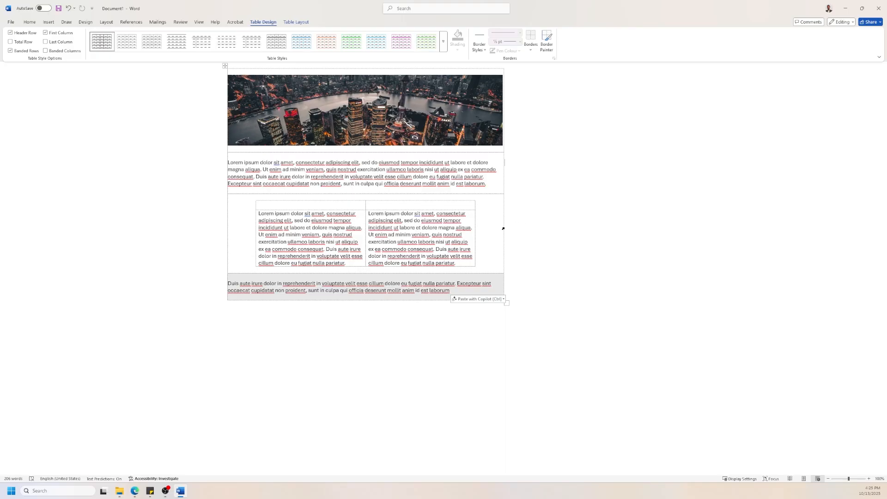
Select the entire outer table with its banner, text, nested table and footer, and copy it to the clipboard
{"action": "left_click", "coordinate": [225, 65]}
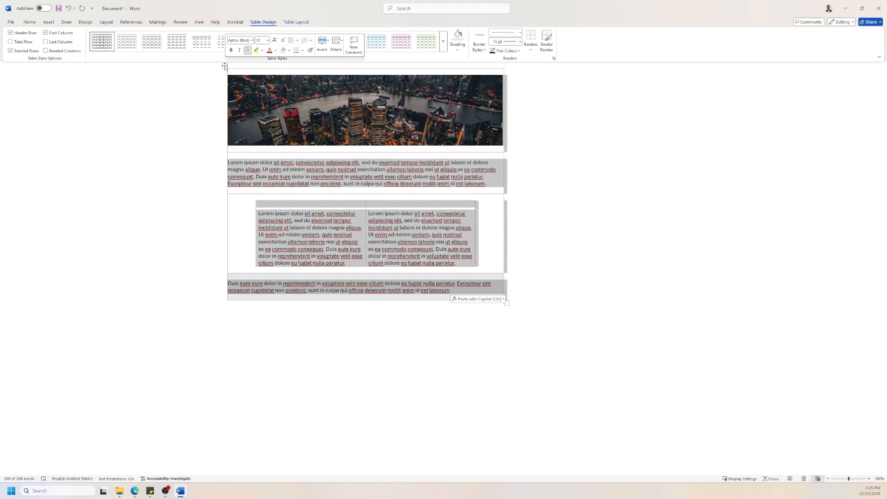
{"action": "key", "text": "ctrl"}
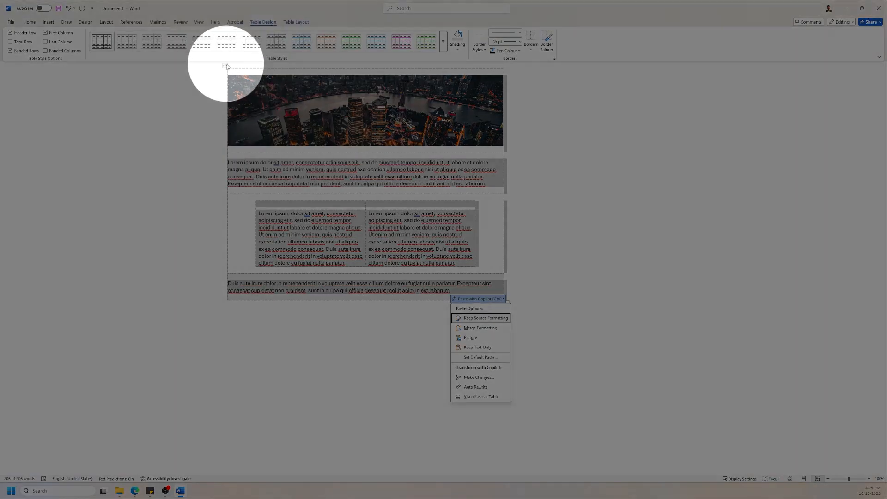
{"action": "left_click", "coordinate": [227, 67]}
{"action": "left_click", "coordinate": [227, 68]}
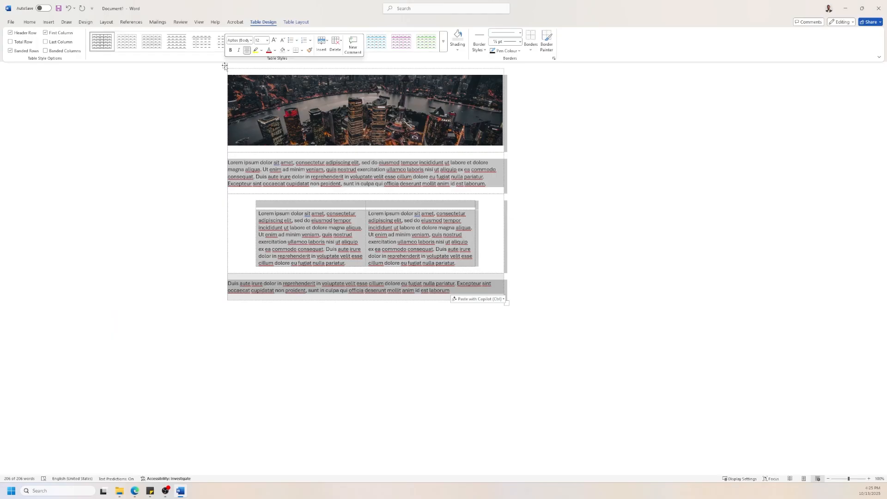
{"action": "key", "text": "ctrl+c"}
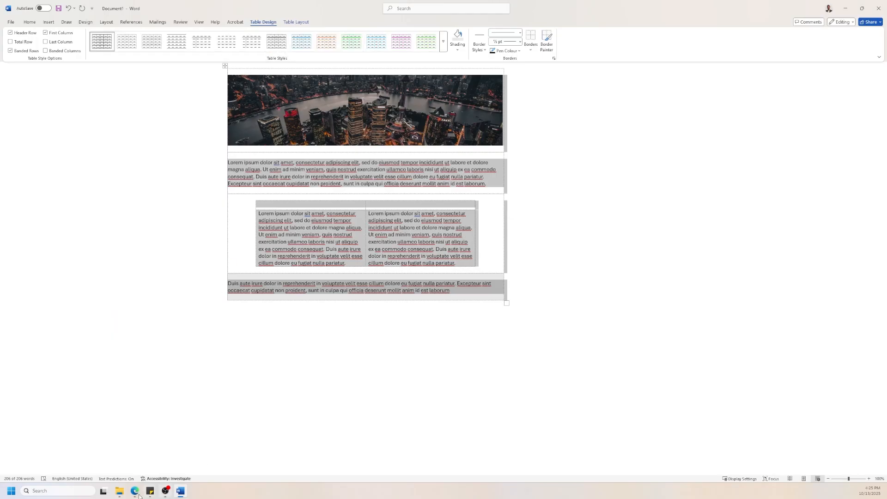
Switch to Outlook, create a new email and paste the copied table layout into its message body
{"action": "left_click", "coordinate": [50, 492]}
{"action": "type", "text": "outlook"}
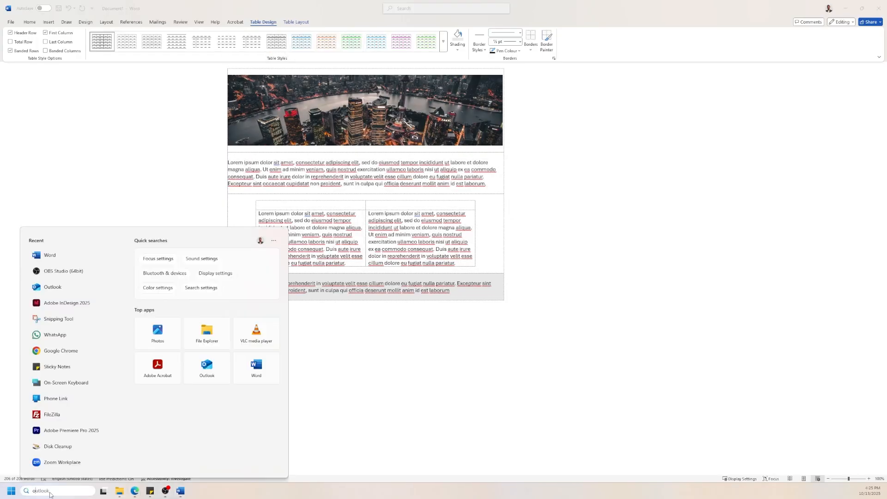
{"action": "key", "text": "Return"}
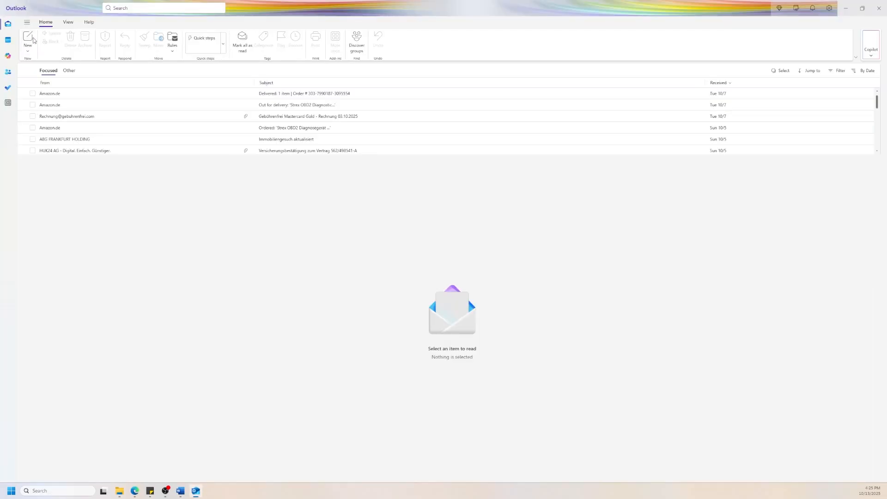
{"action": "left_click", "coordinate": [28, 41]}
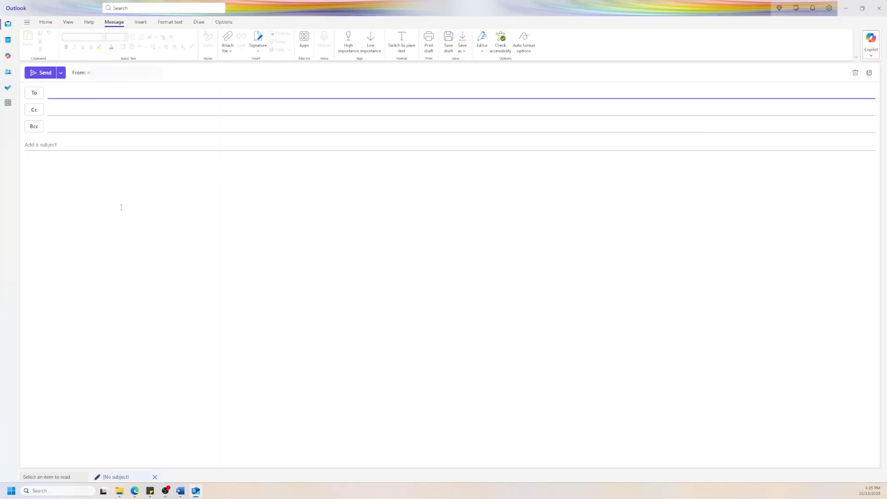
{"action": "key", "text": "ctrl+v"}
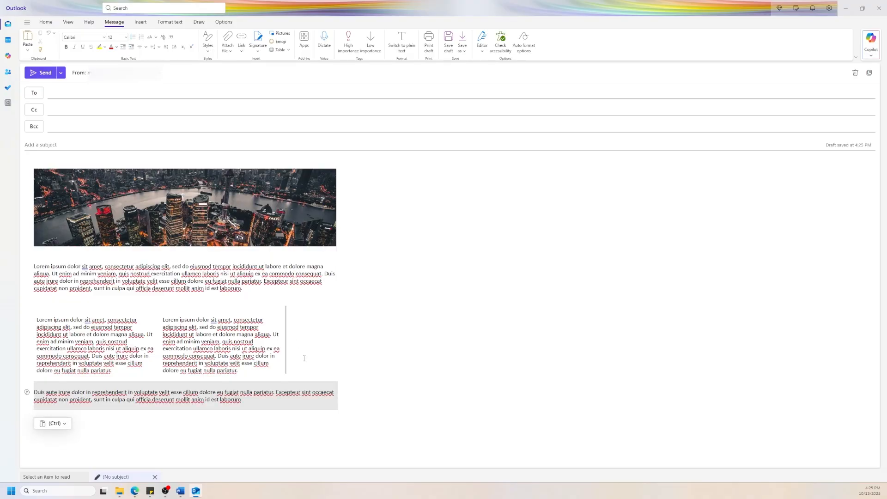
{"action": "left_click", "coordinate": [303, 359]}
{"action": "left_click", "coordinate": [279, 399]}
{"action": "left_click", "coordinate": [226, 313]}
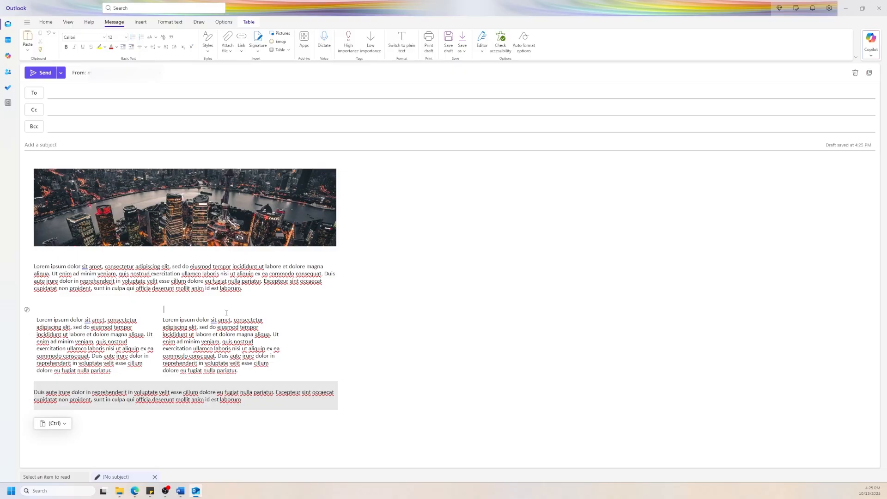
Turn the email draft into a mail merge and open the contact picker for its recipients
{"action": "left_click", "coordinate": [228, 23]}
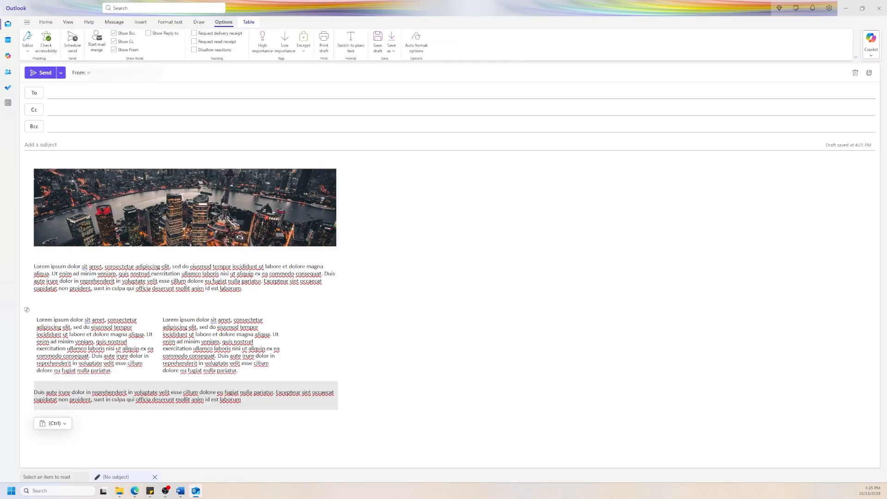
{"action": "left_click", "coordinate": [311, 305]}
{"action": "left_click", "coordinate": [97, 43]}
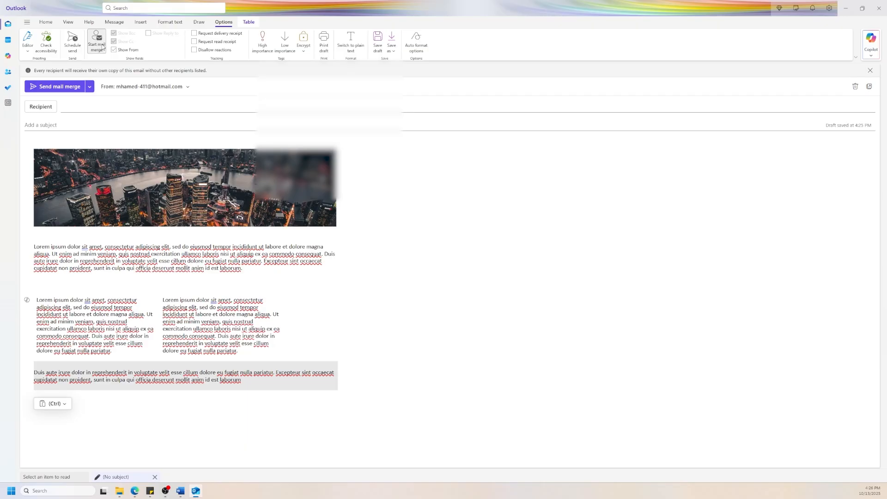
{"action": "left_click", "coordinate": [79, 109]}
{"action": "left_click", "coordinate": [51, 110]}
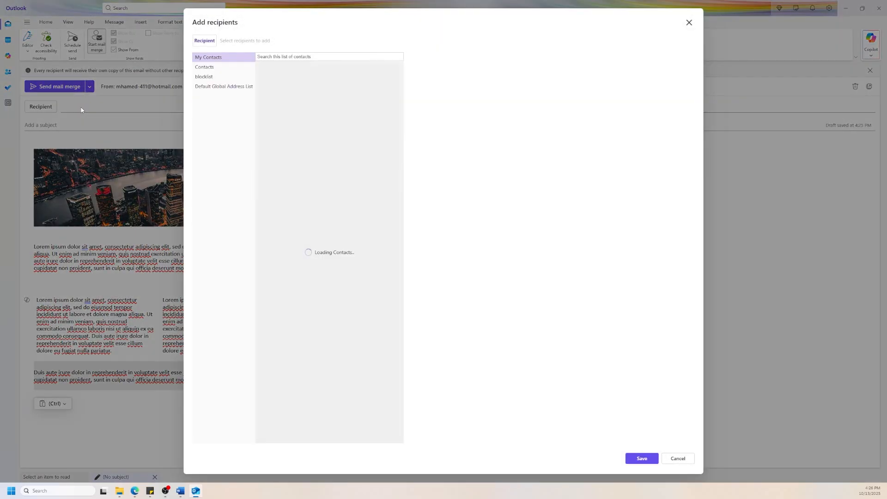